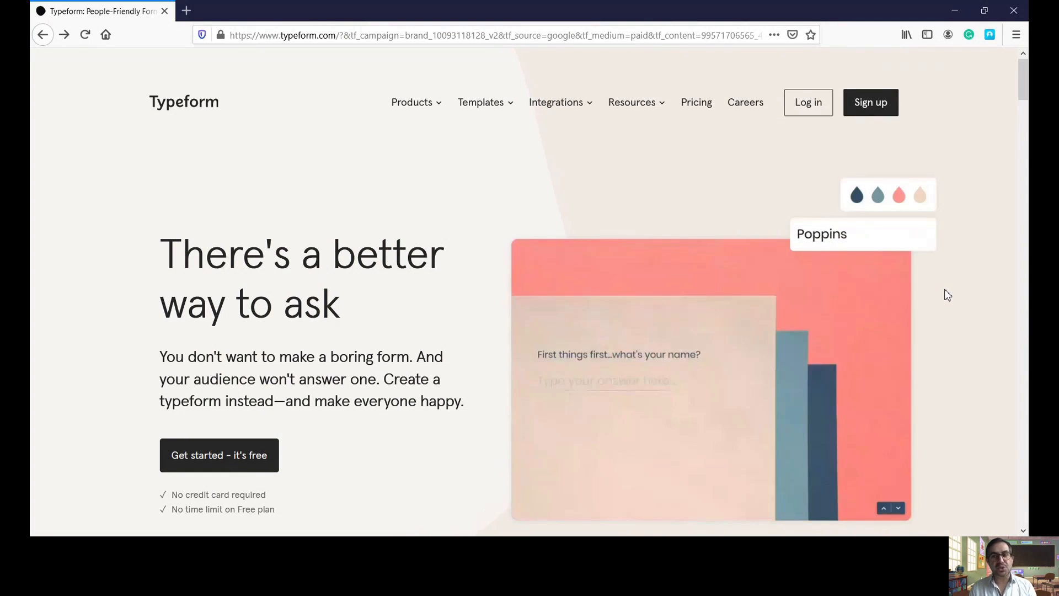
# Log in to Typeform with the Google account and start a new typeform in My workspace.
pyautogui.click(809, 103)
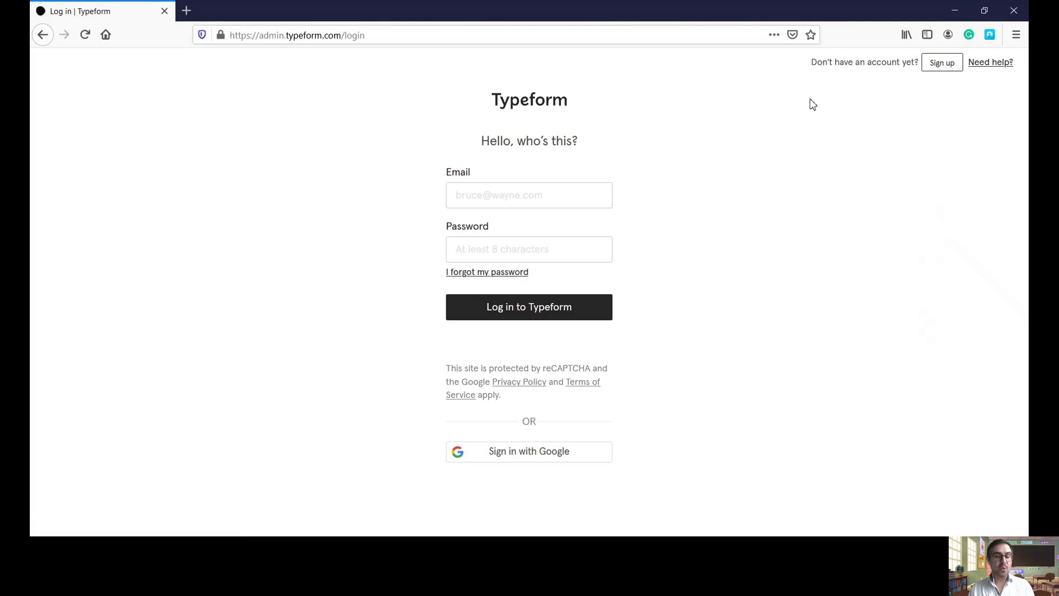
pyautogui.click(534, 457)
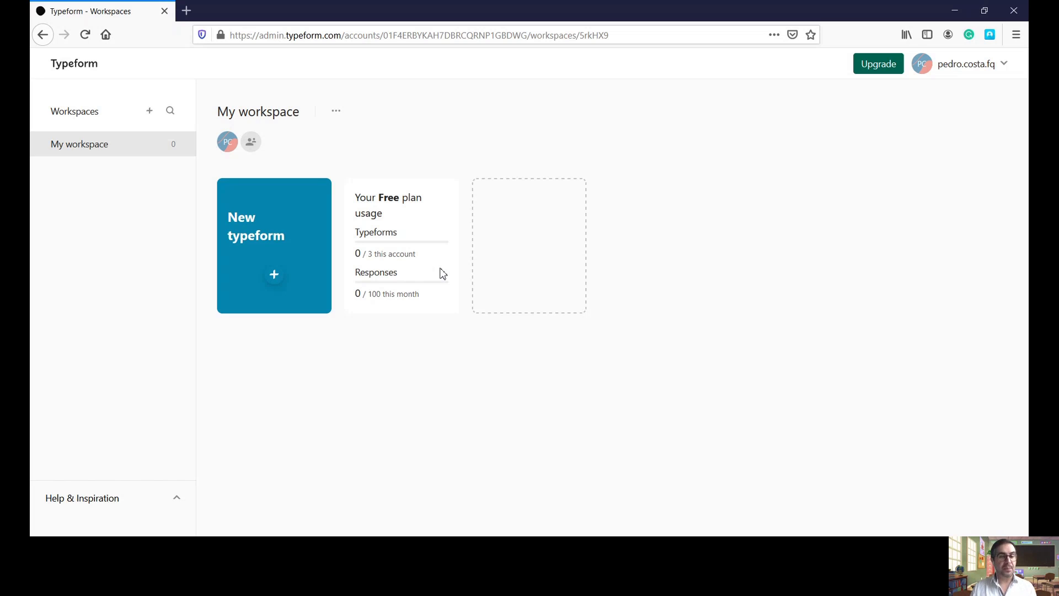
pyautogui.click(279, 284)
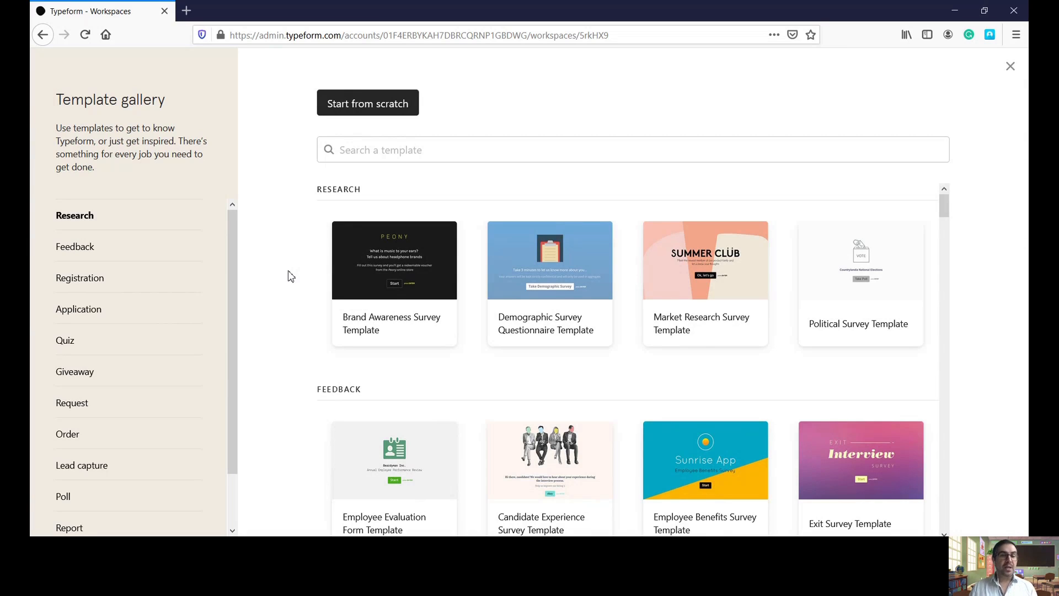
# Browse the Feedback, Registration, Application and Quiz categories of the template gallery.
pyautogui.moveTo(944, 212)
pyautogui.mouseDown()
pyautogui.moveTo(947, 375)
pyautogui.moveTo(944, 196)
pyautogui.mouseUp()
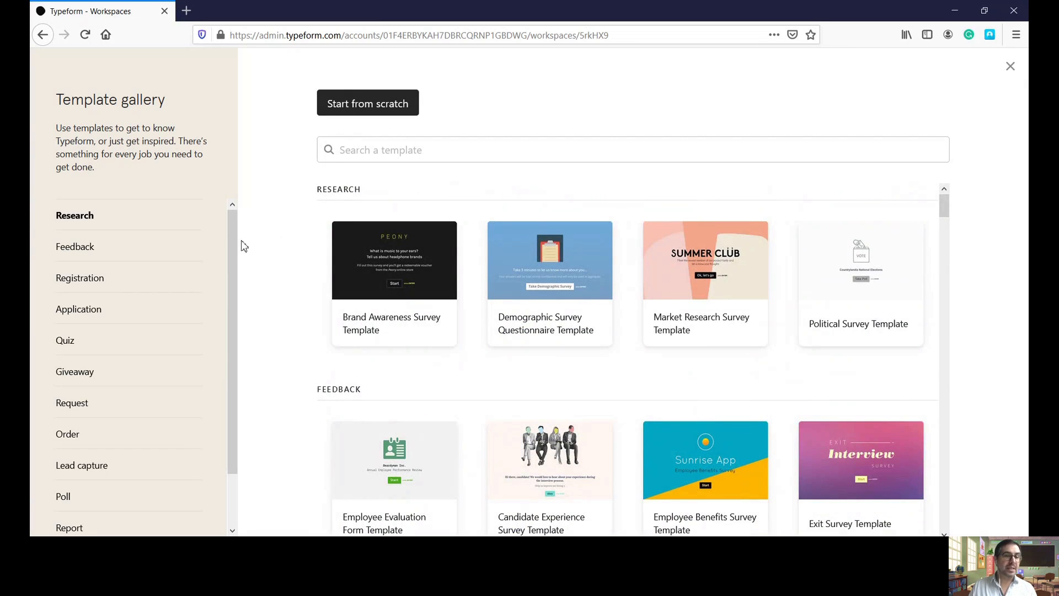
pyautogui.moveTo(234, 243)
pyautogui.mouseDown()
pyautogui.moveTo(232, 314)
pyautogui.moveTo(239, 229)
pyautogui.mouseUp()
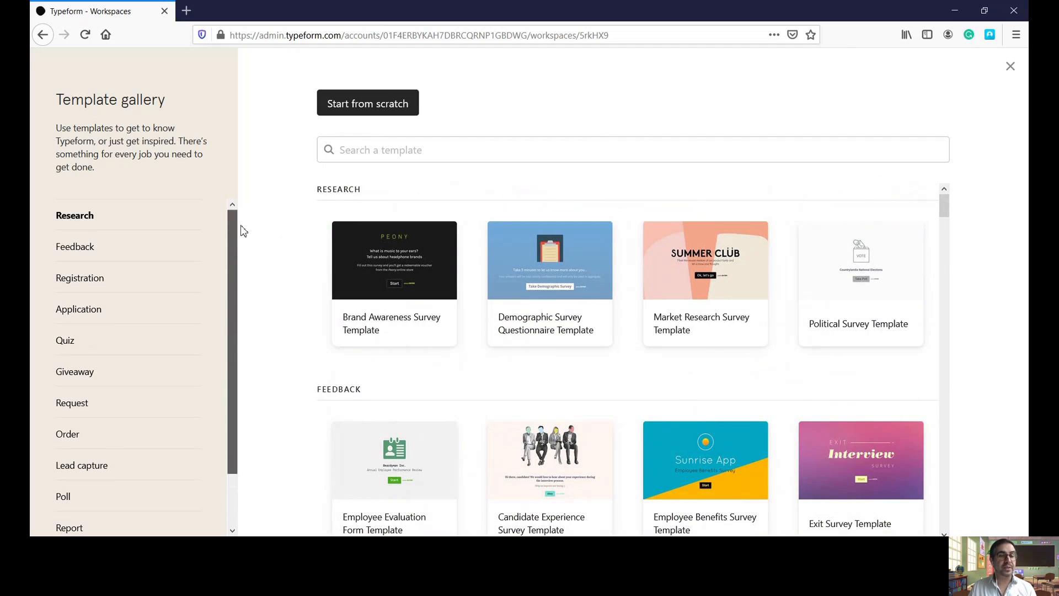
pyautogui.click(90, 251)
pyautogui.click(88, 285)
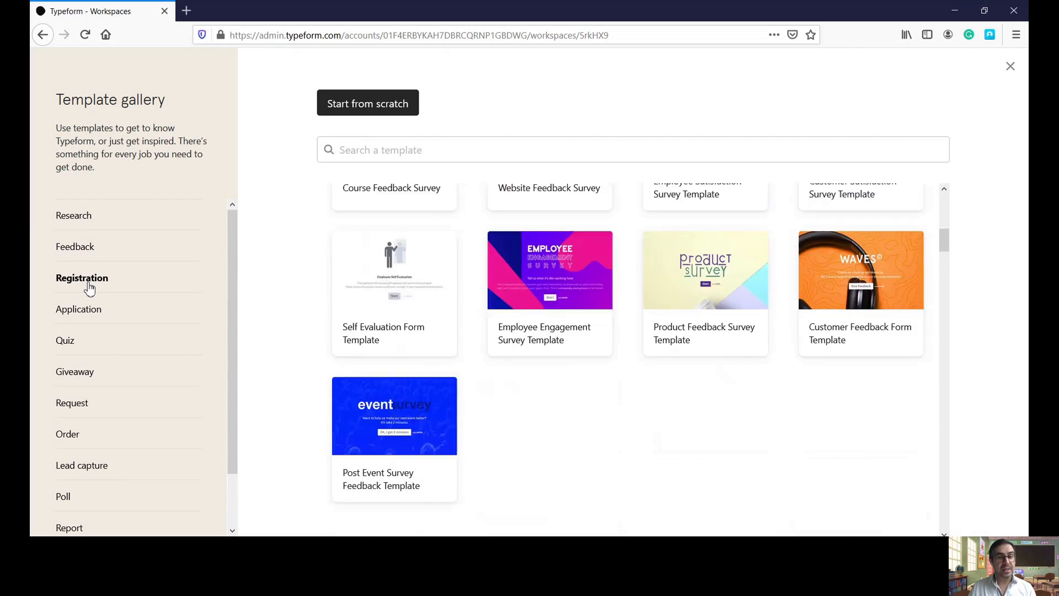
pyautogui.click(84, 309)
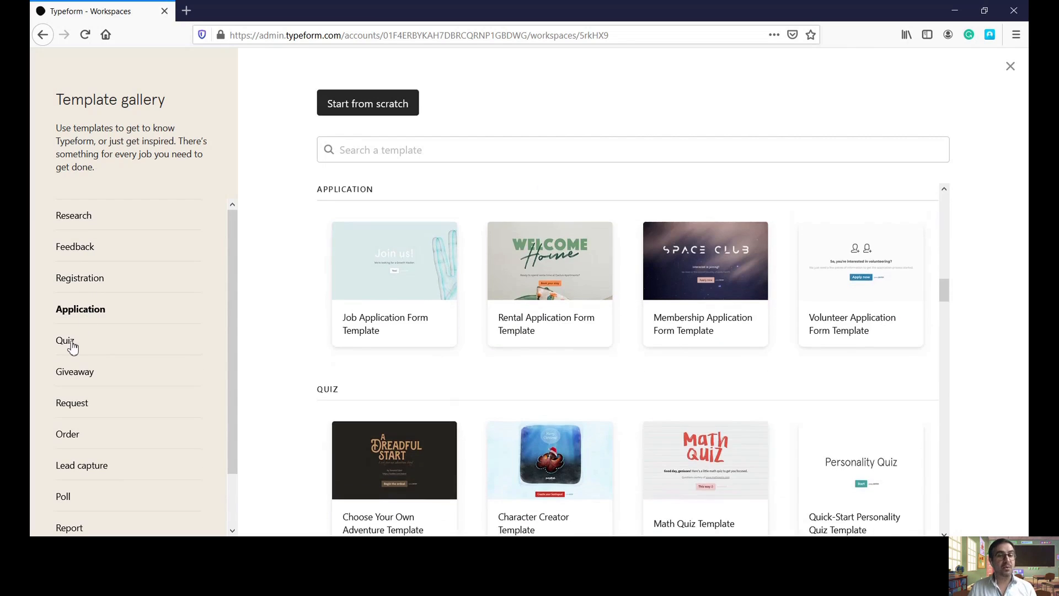
pyautogui.click(73, 346)
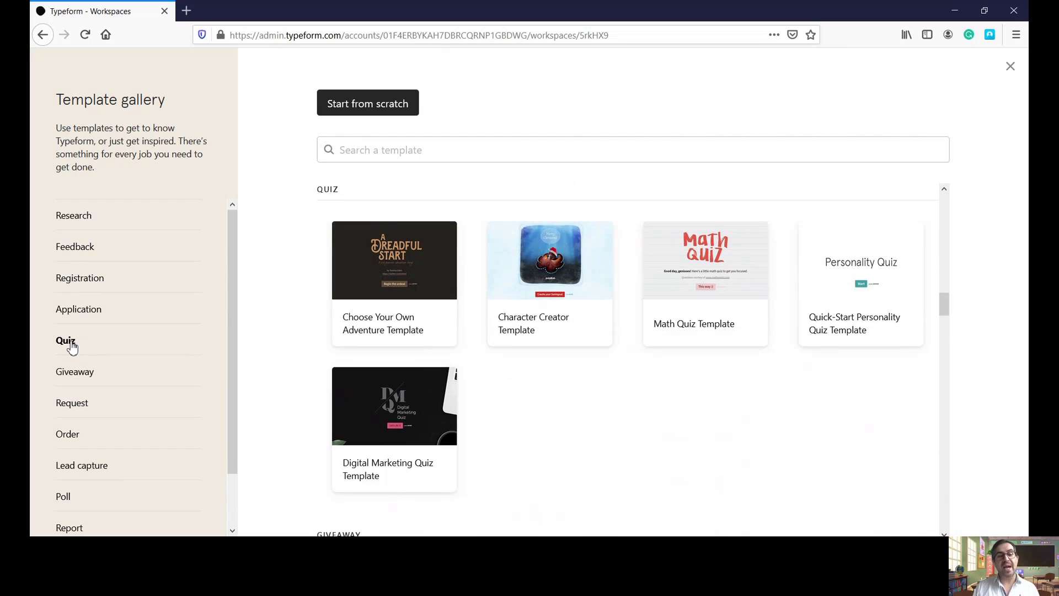
# Start a form from scratch, naming it Tecnologia and choosing Quiz as the form type.
pyautogui.click(363, 107)
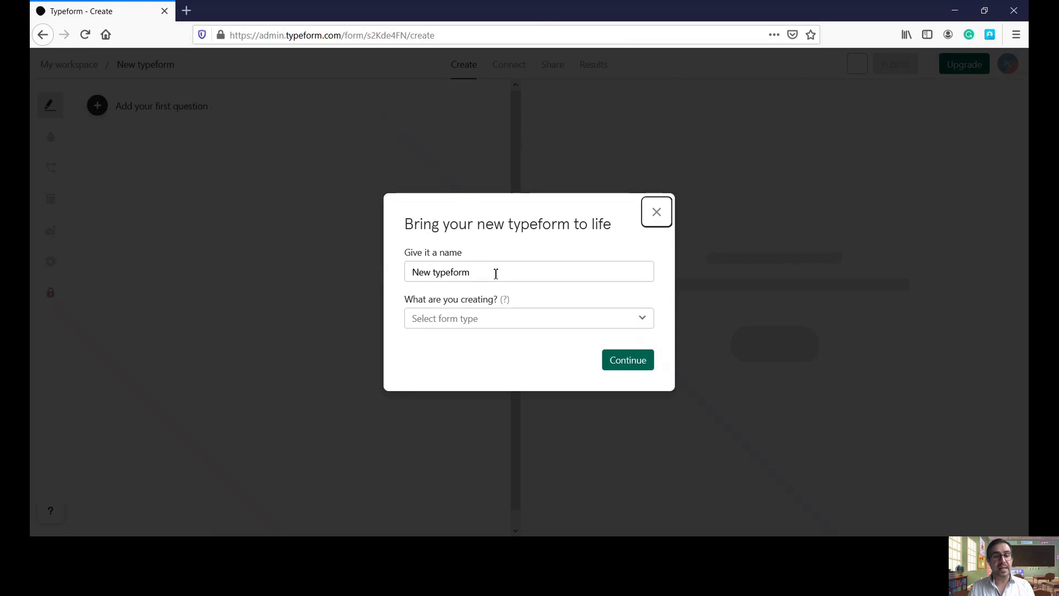
pyautogui.moveTo(495, 274); pyautogui.dragTo(377, 265)
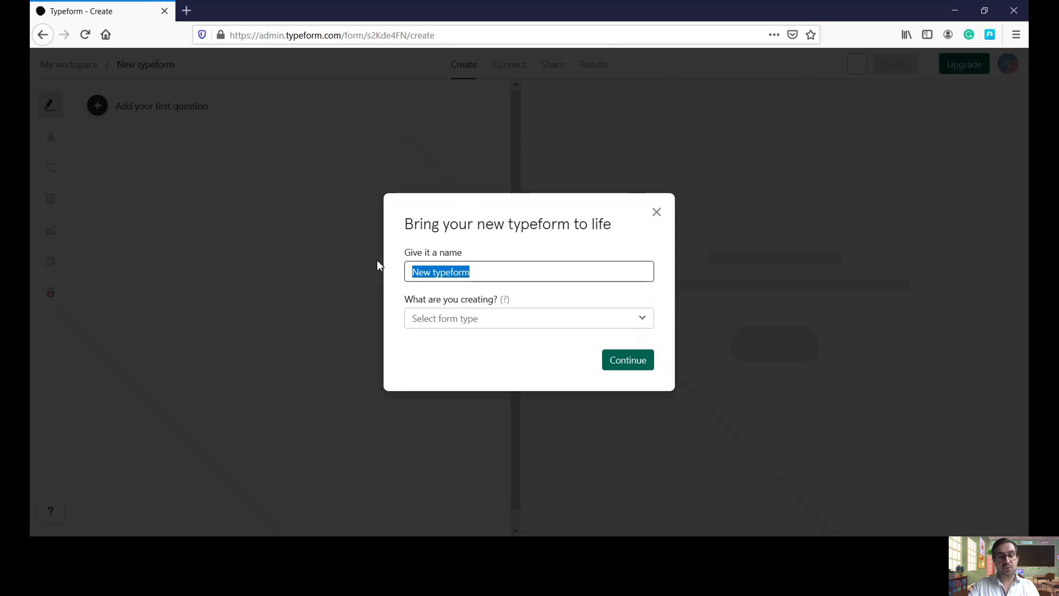
pyautogui.write('Tecnologi')
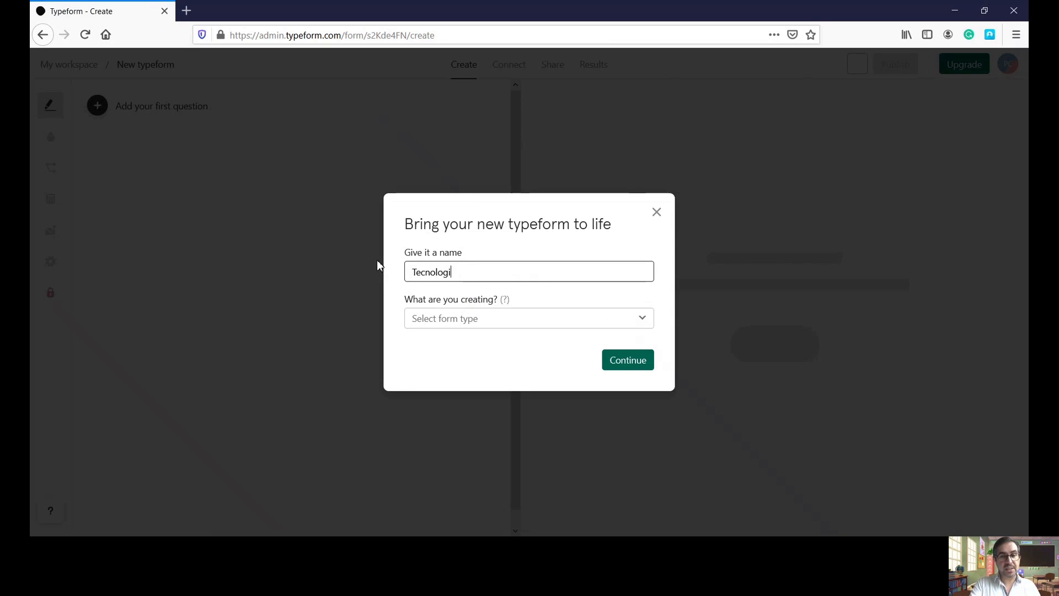
pyautogui.write('a')
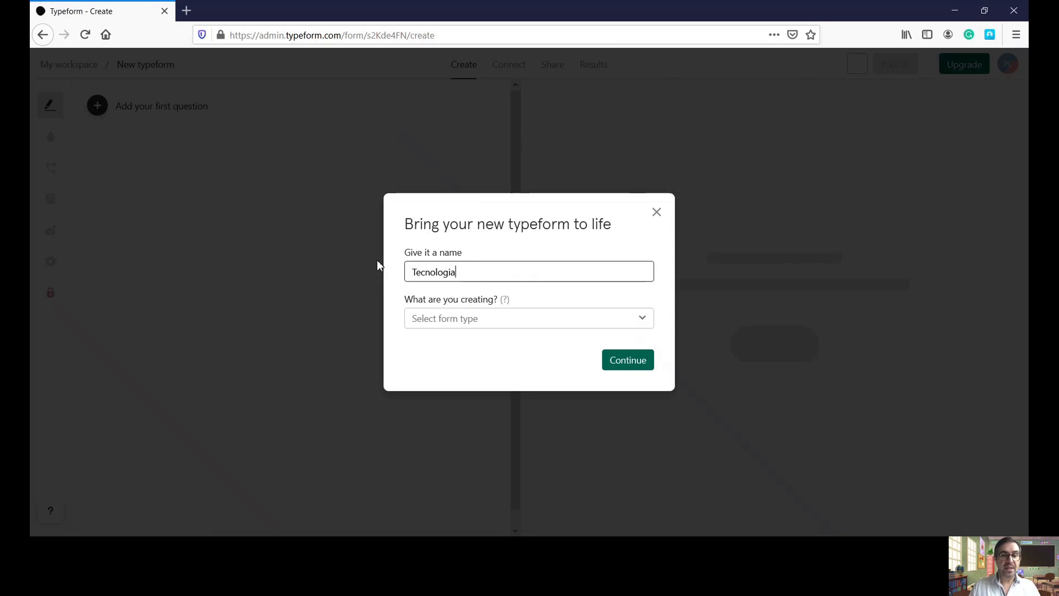
pyautogui.click(641, 324)
pyautogui.moveTo(648, 362); pyautogui.dragTo(644, 429)
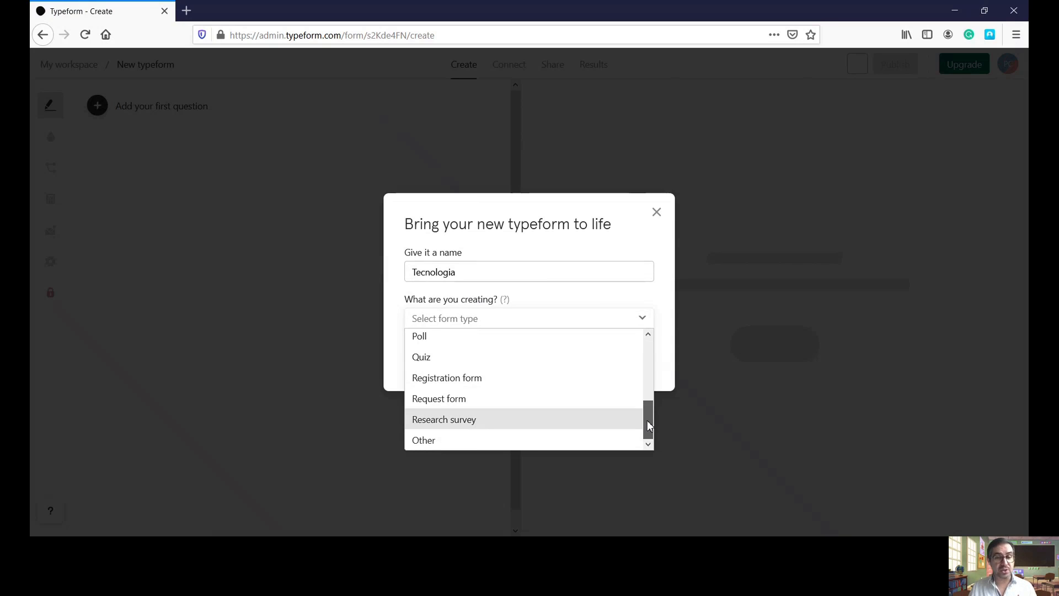
pyautogui.moveTo(646, 425); pyautogui.dragTo(647, 411)
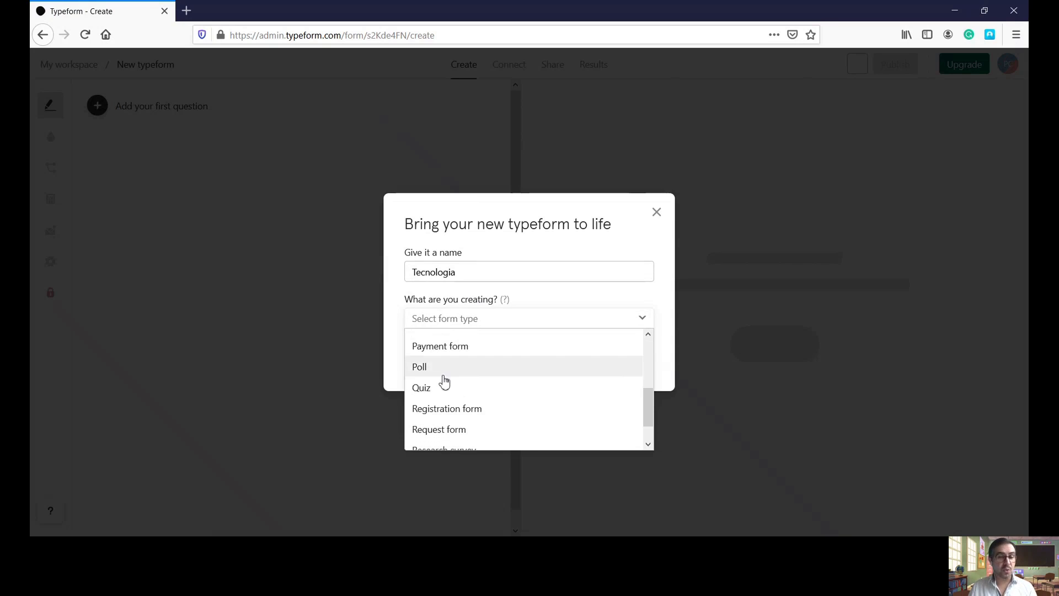
pyautogui.click(438, 389)
pyautogui.click(618, 362)
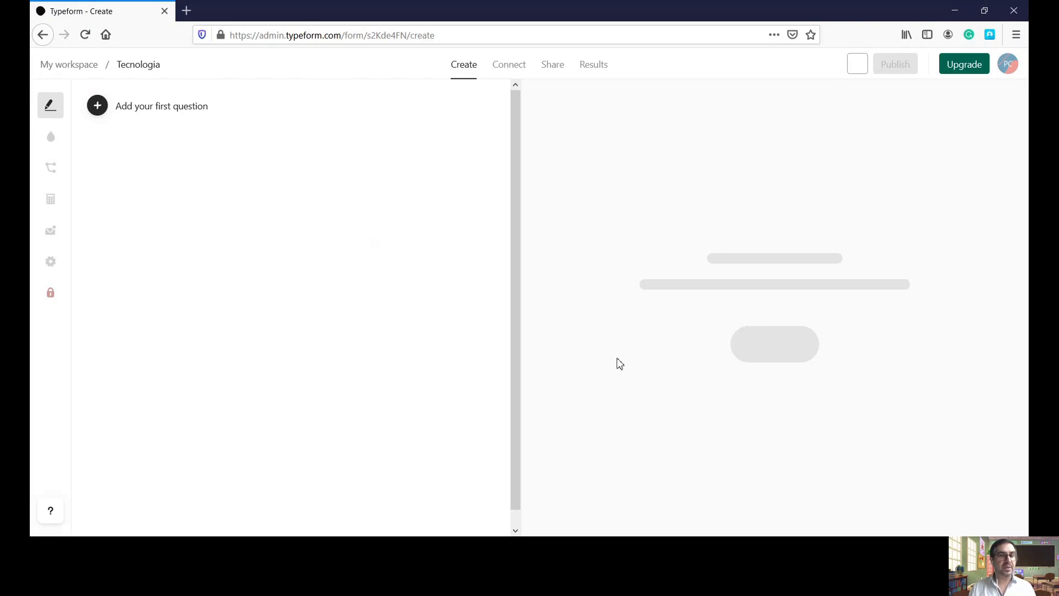
# Open the question types for the first question and review them from Welcome Screen to Hidden Fields.
pyautogui.click(98, 107)
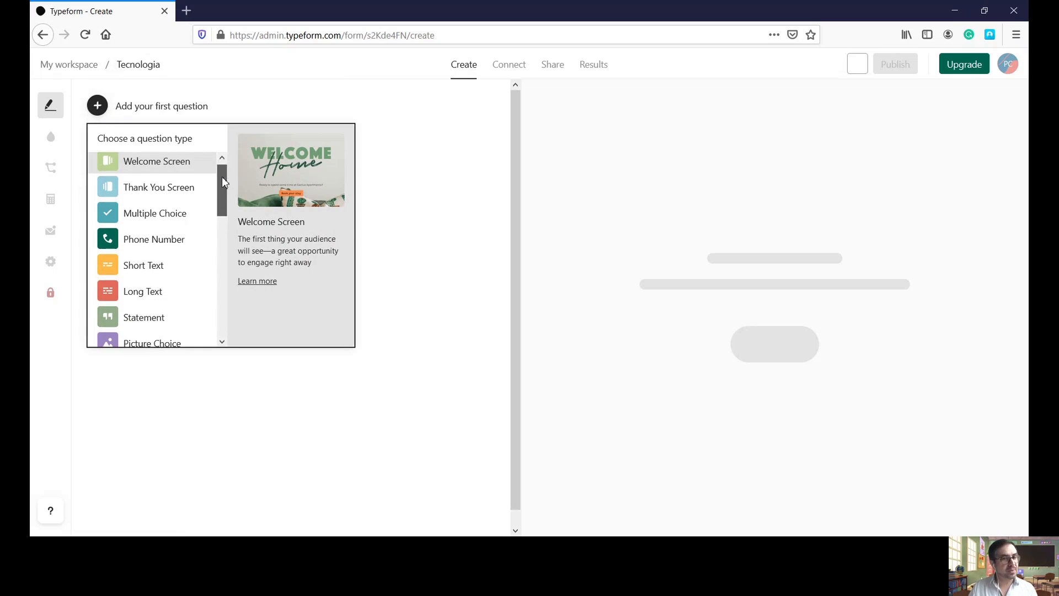
pyautogui.moveTo(222, 176)
pyautogui.mouseDown()
pyautogui.moveTo(221, 190)
pyautogui.moveTo(221, 157)
pyautogui.mouseUp()
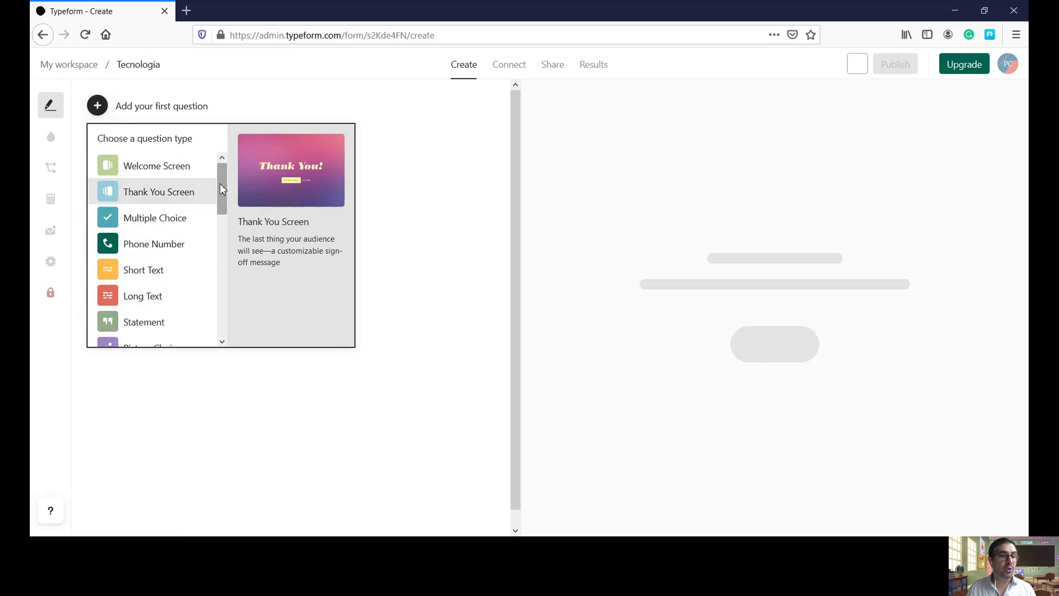
pyautogui.moveTo(220, 183); pyautogui.dragTo(217, 229)
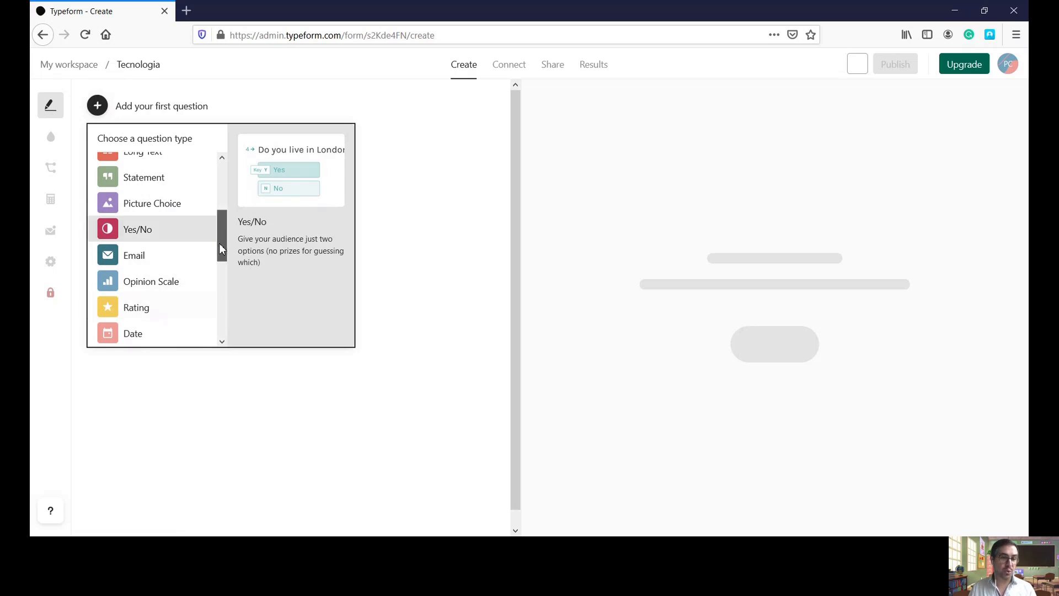
pyautogui.moveTo(219, 243); pyautogui.dragTo(220, 271)
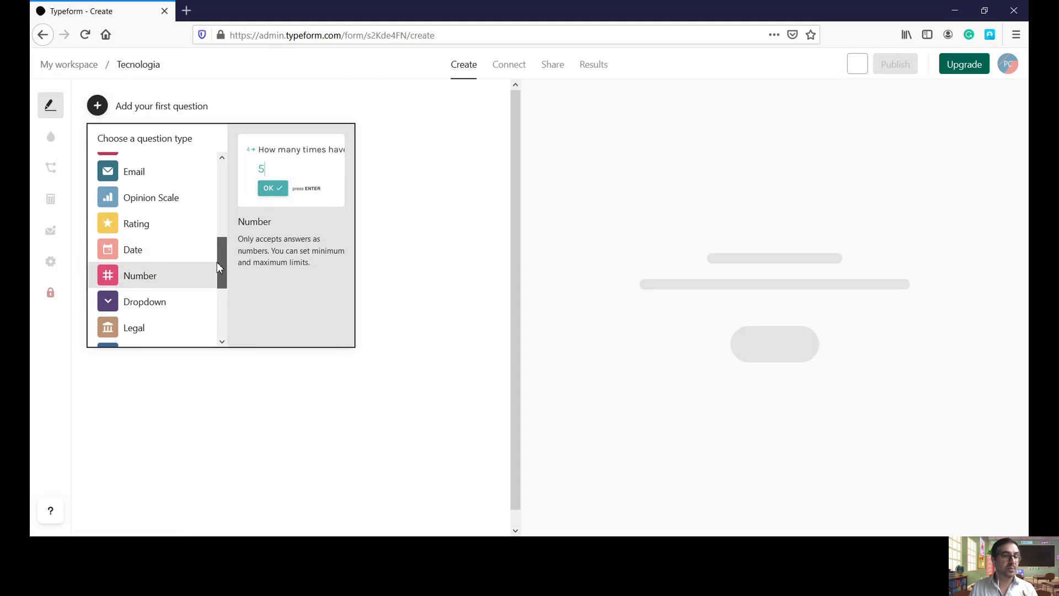
pyautogui.moveTo(217, 262); pyautogui.dragTo(217, 293)
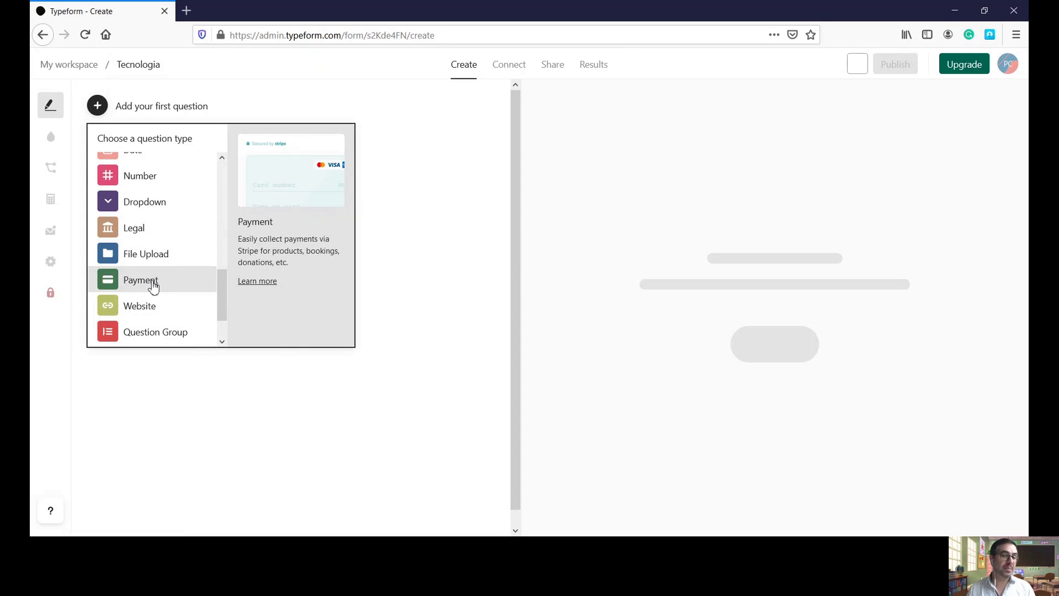
pyautogui.scroll(-2, 196, 293)
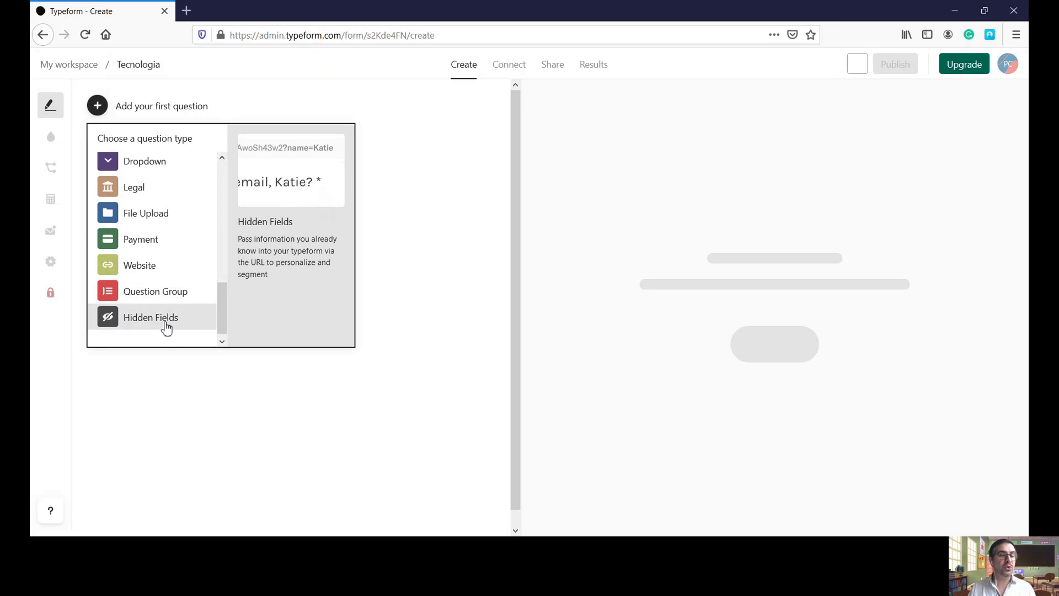
pyautogui.moveTo(219, 314); pyautogui.dragTo(228, 189)
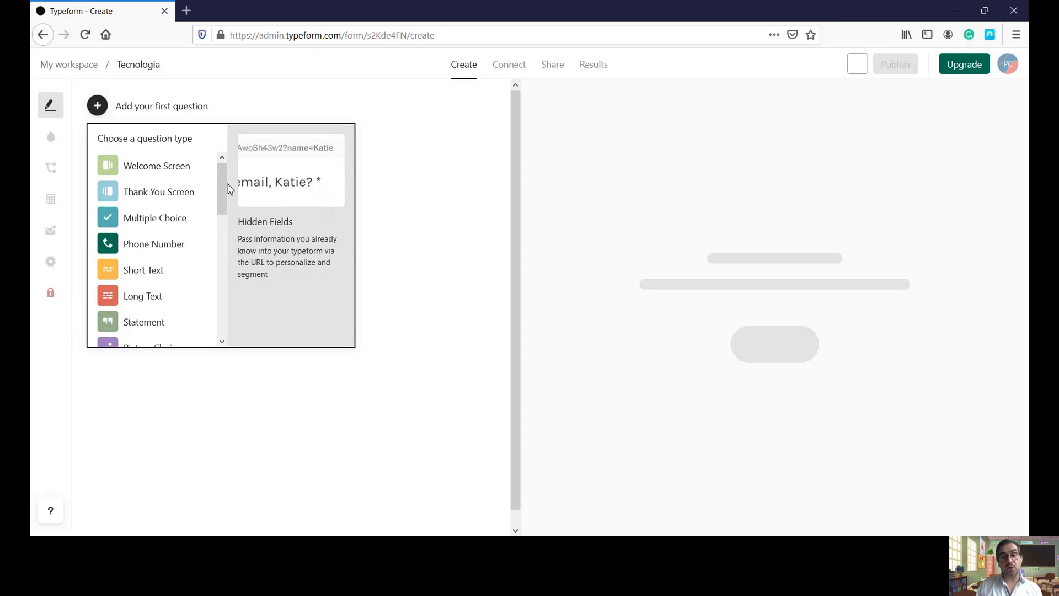
# Add a Welcome Screen with the text "Olá, seja bem-vindo ao nosso curso!".
pyautogui.click(185, 167)
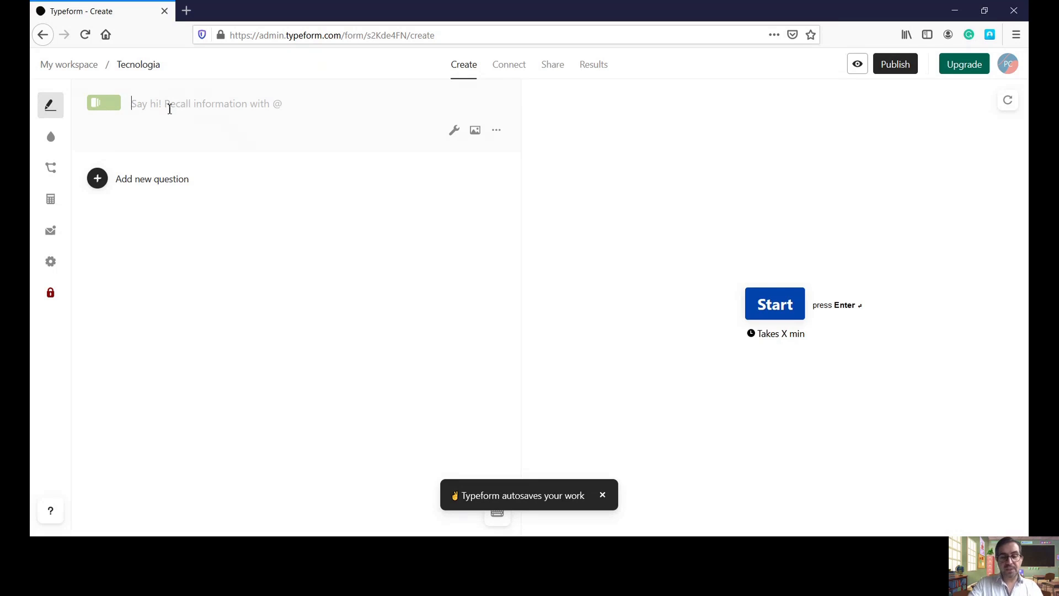
pyautogui.write('Olá')
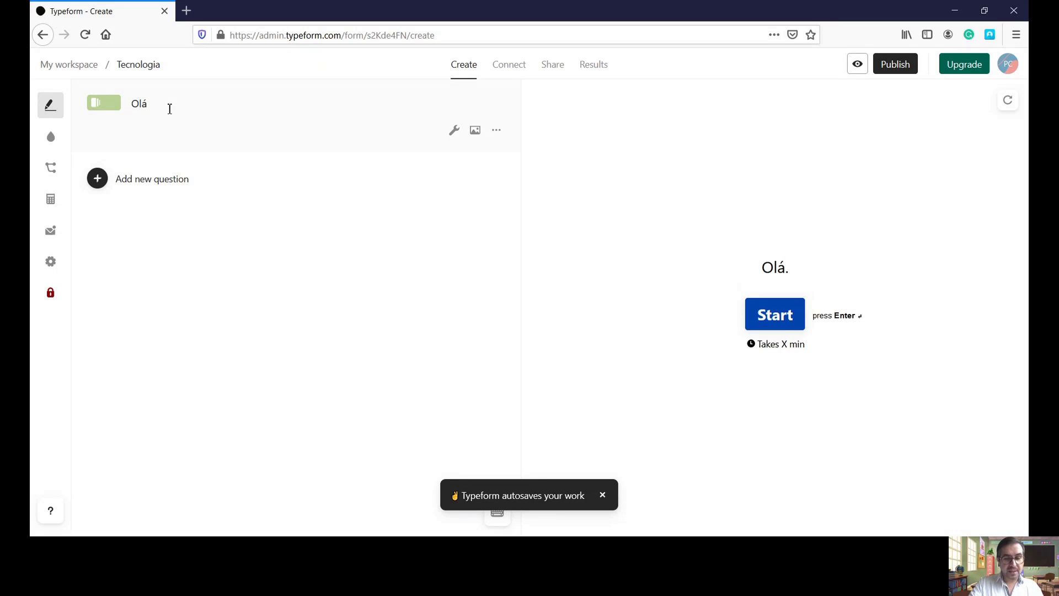
pyautogui.write(', seja be')
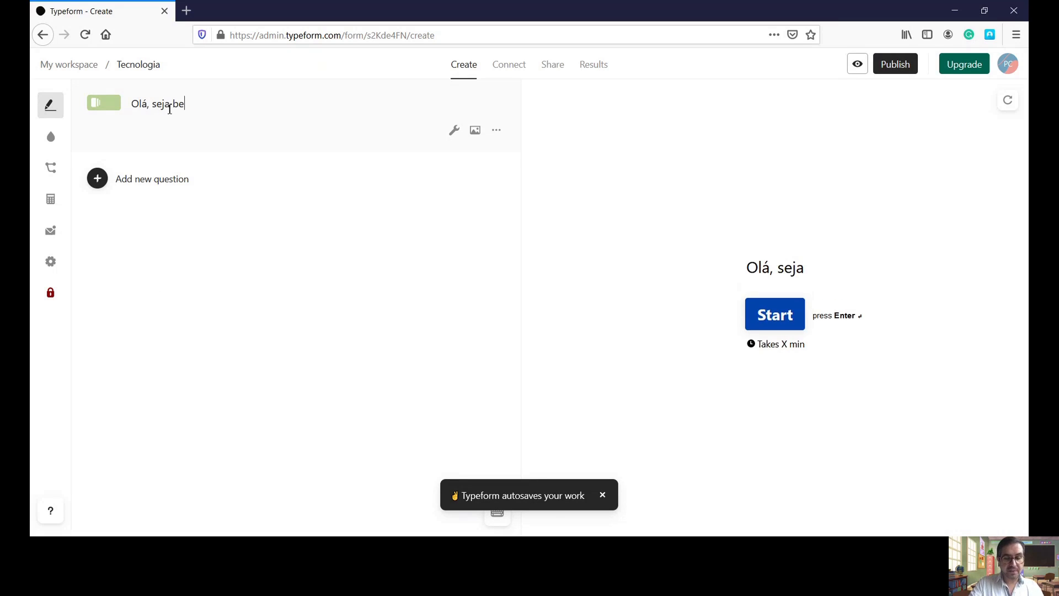
pyautogui.write('m-vindo ao n')
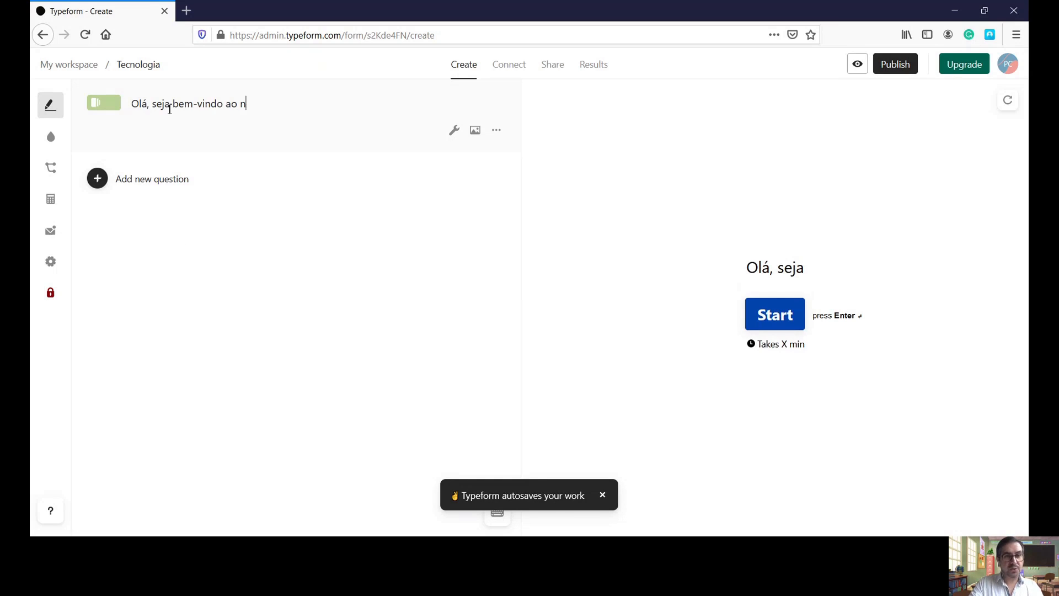
pyautogui.write('osso curso')
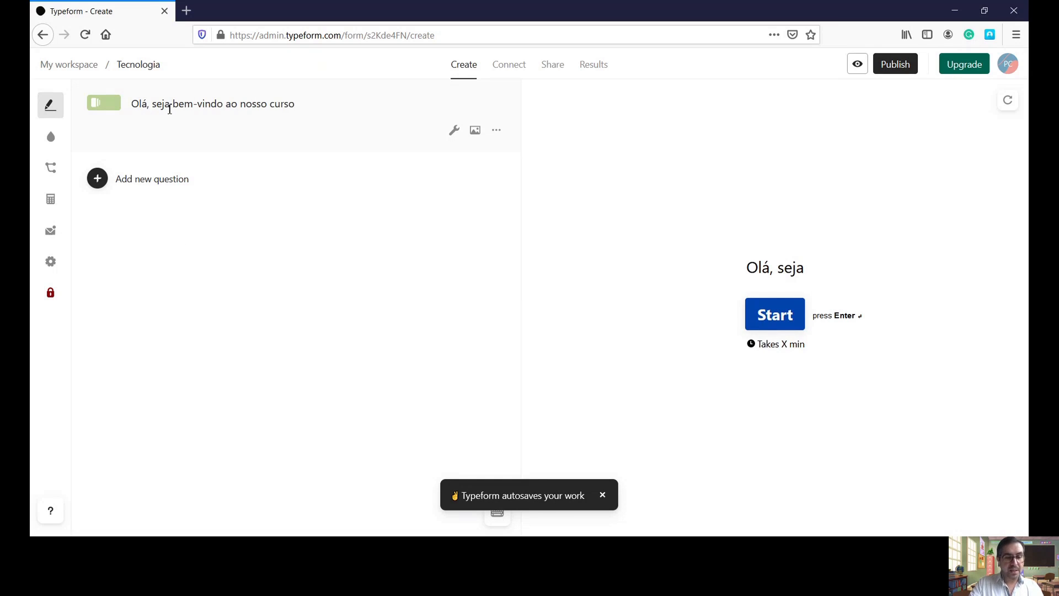
pyautogui.write('!')
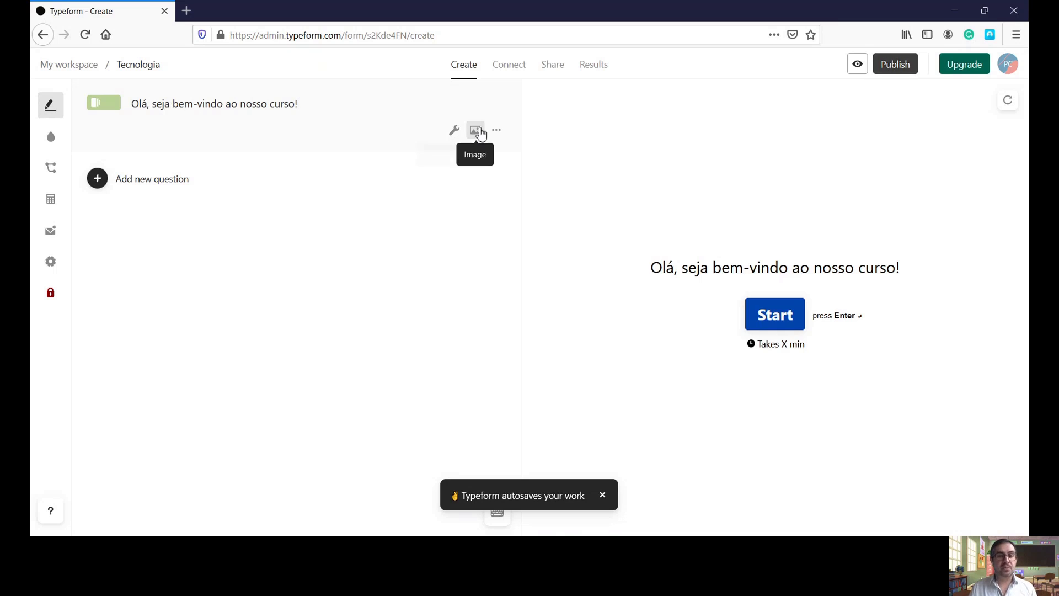
# Add the Unsplash photo of a wooden pier on a lake under a starry sky to the welcome screen.
pyautogui.click(496, 130)
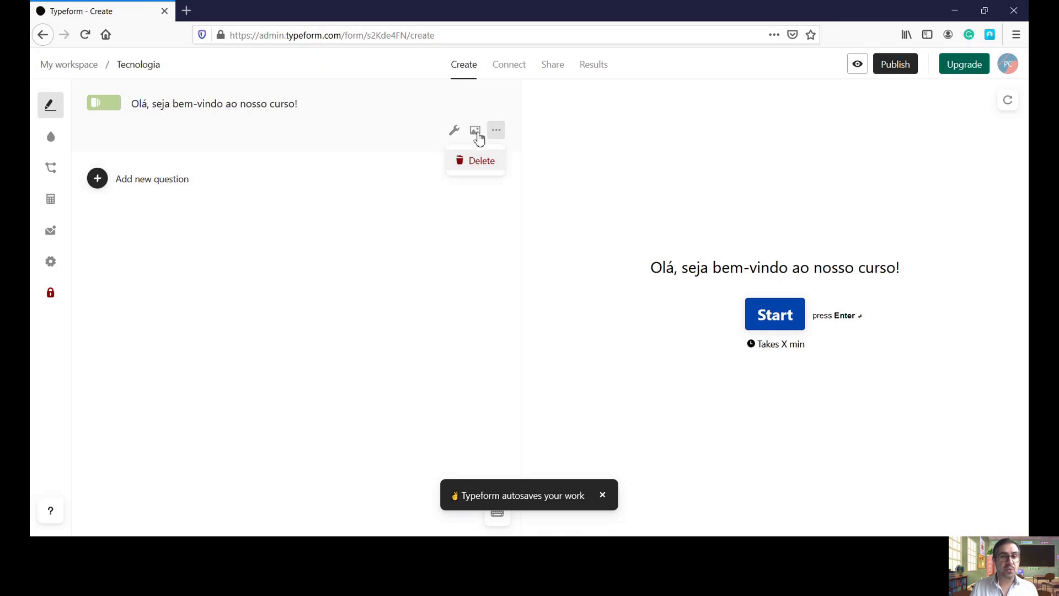
pyautogui.click(475, 132)
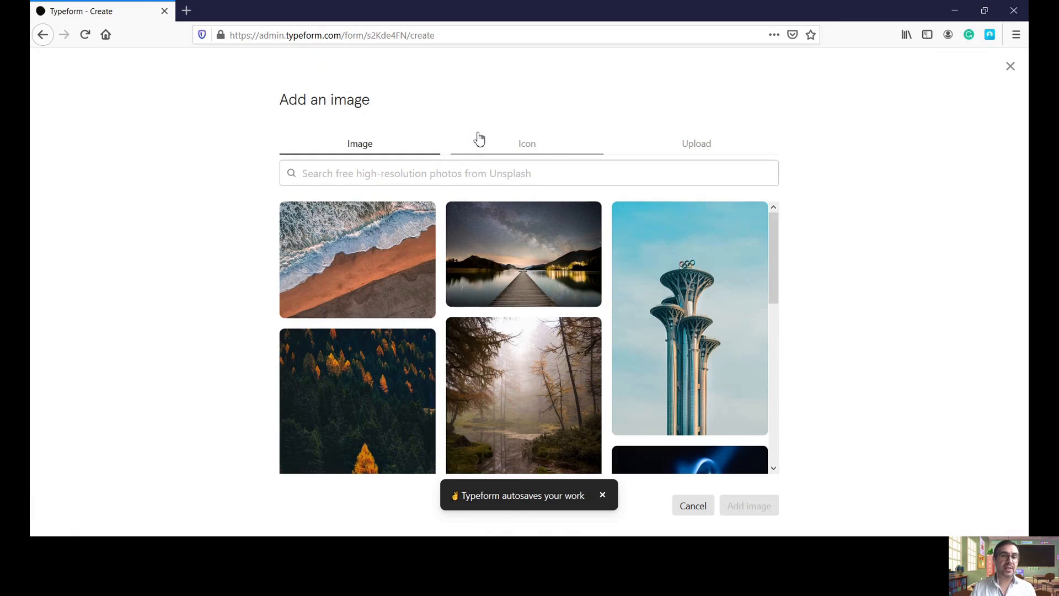
pyautogui.click(554, 150)
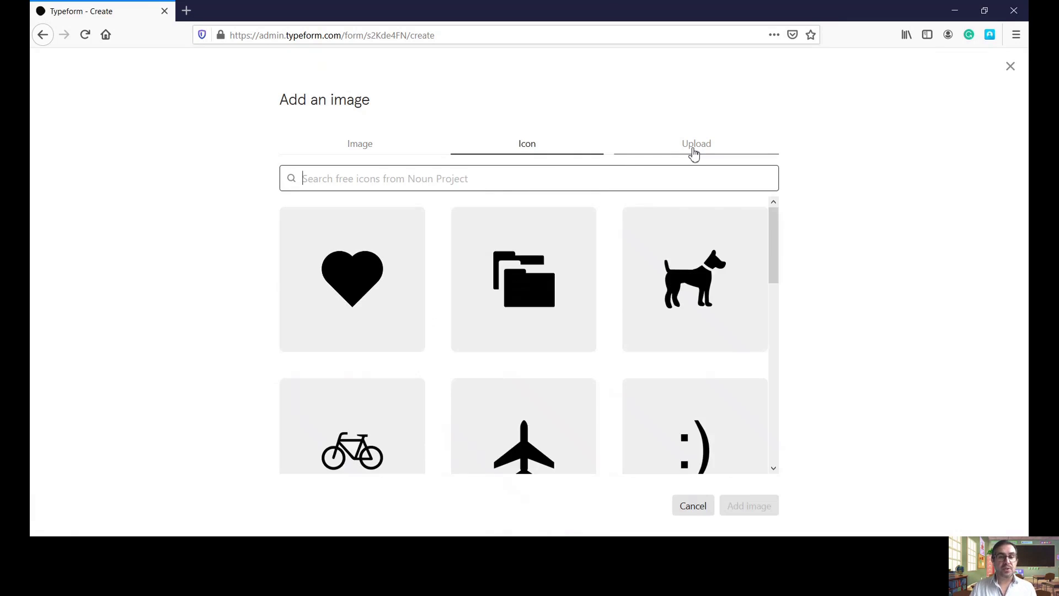
pyautogui.click(694, 151)
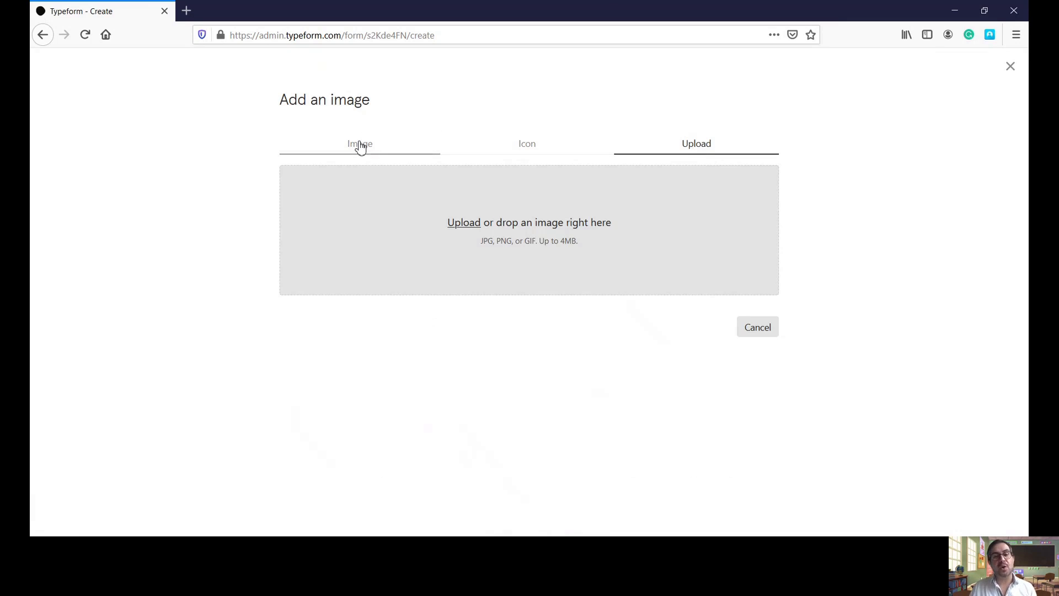
pyautogui.click(360, 148)
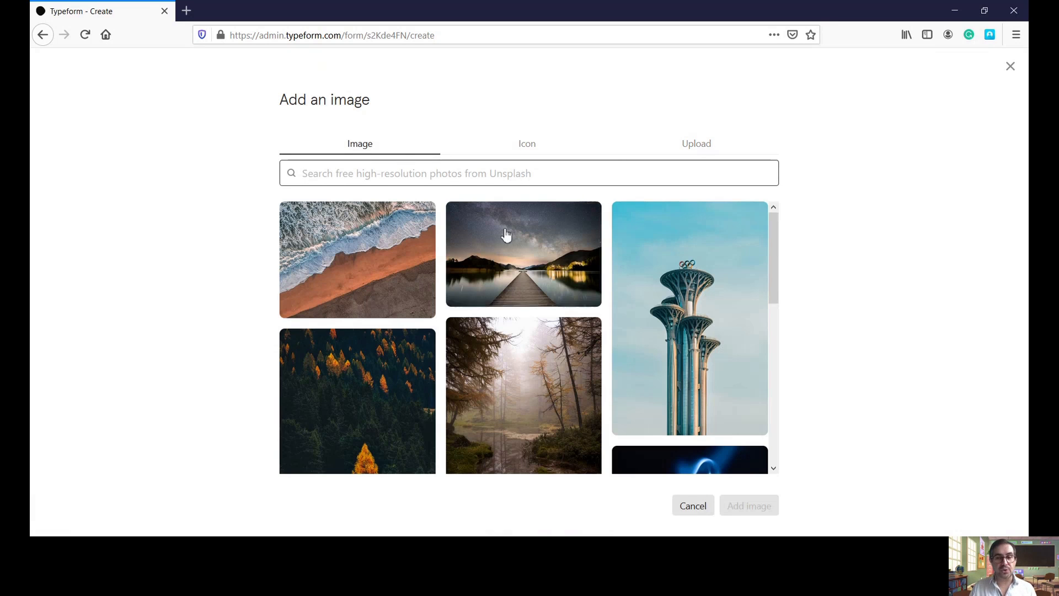
pyautogui.click(554, 253)
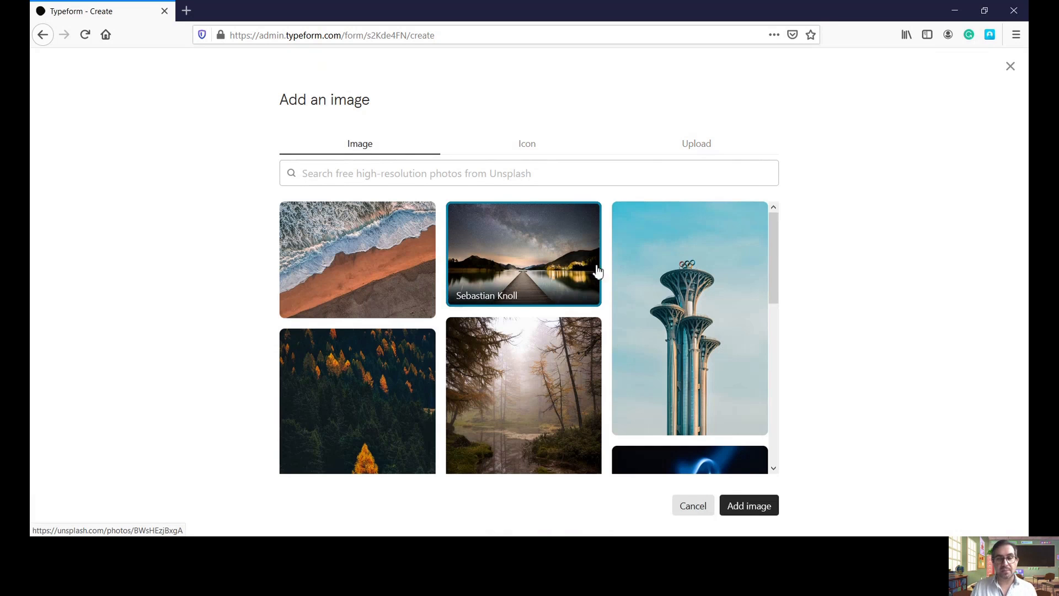
pyautogui.click(748, 506)
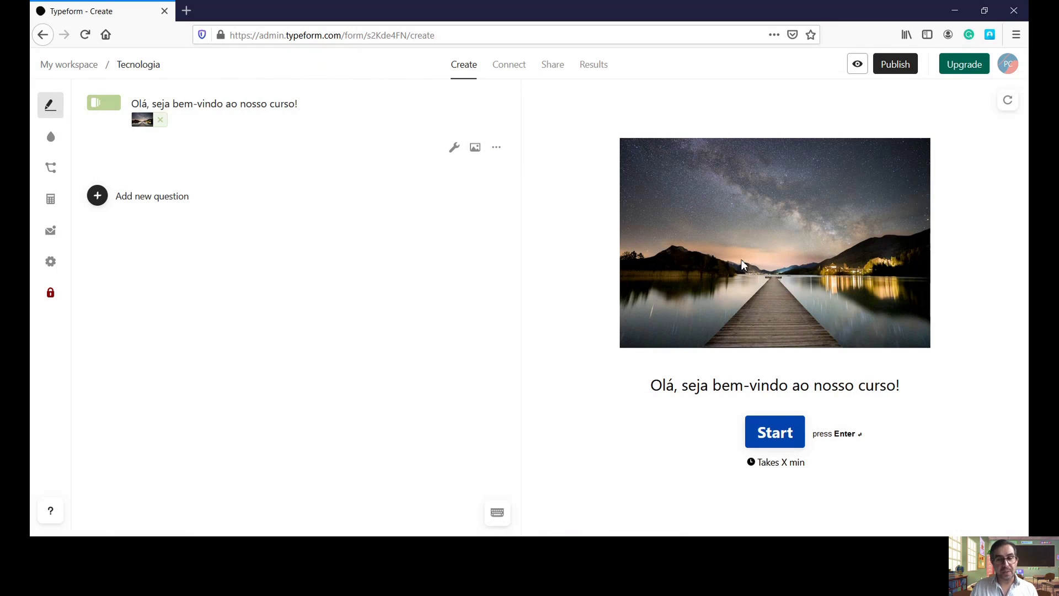
# Browse the public design themes and apply the Fractal theme to the form.
pyautogui.click(55, 143)
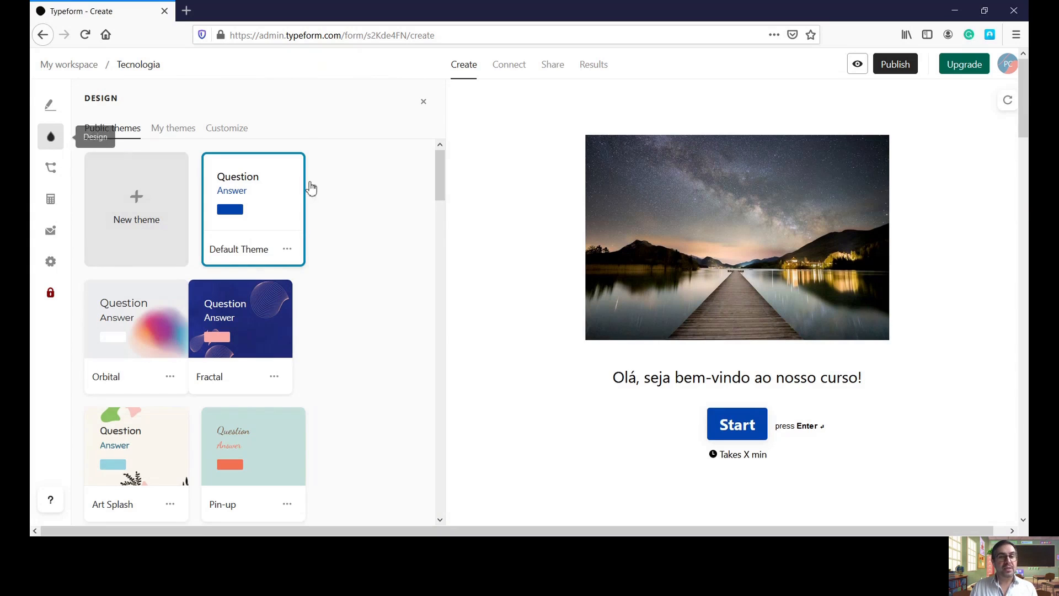
pyautogui.moveTo(442, 174); pyautogui.dragTo(439, 219)
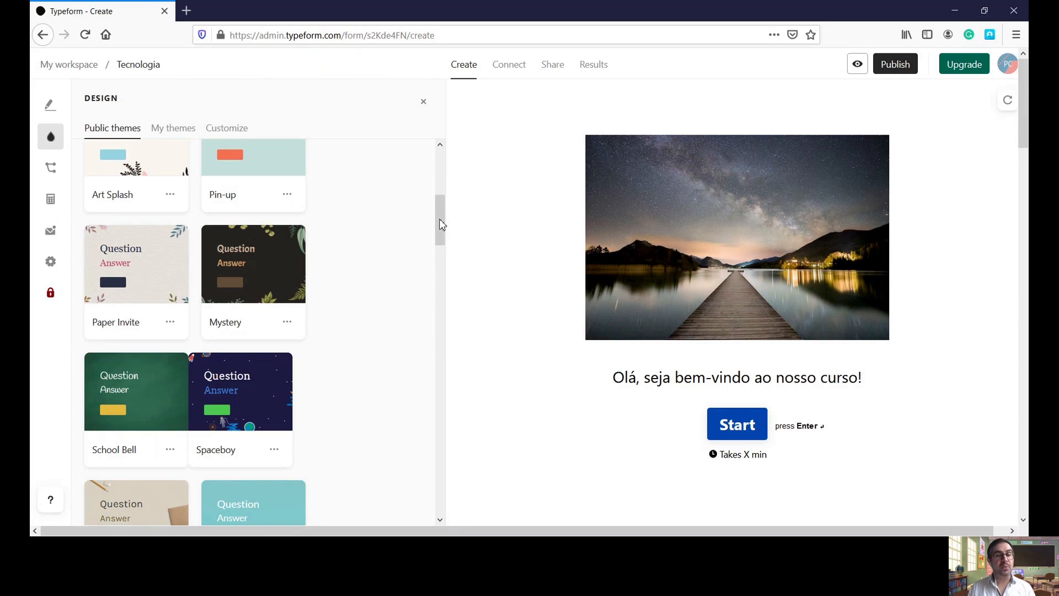
pyautogui.moveTo(440, 224); pyautogui.dragTo(436, 173)
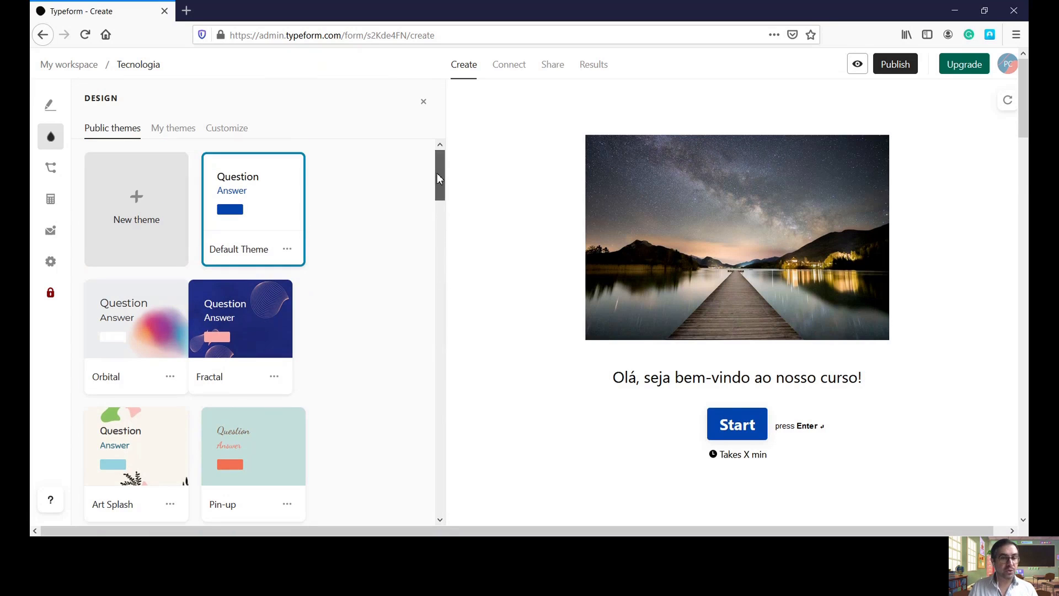
pyautogui.click(264, 313)
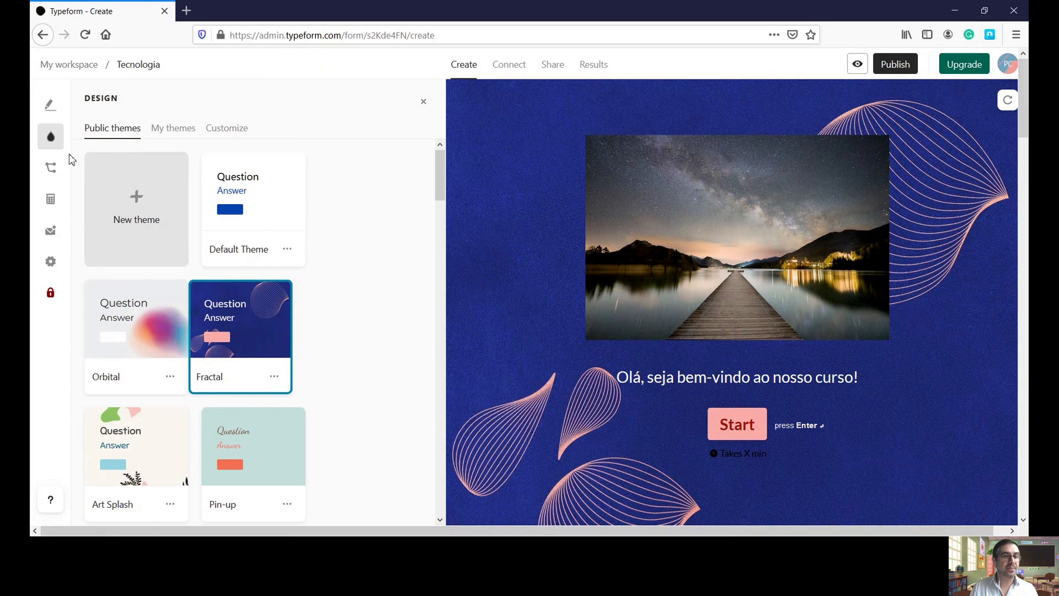
# Examine the calculator and the general form settings, covering language choices, the progress bar and its display styles, and redirect on completion.
pyautogui.click(51, 200)
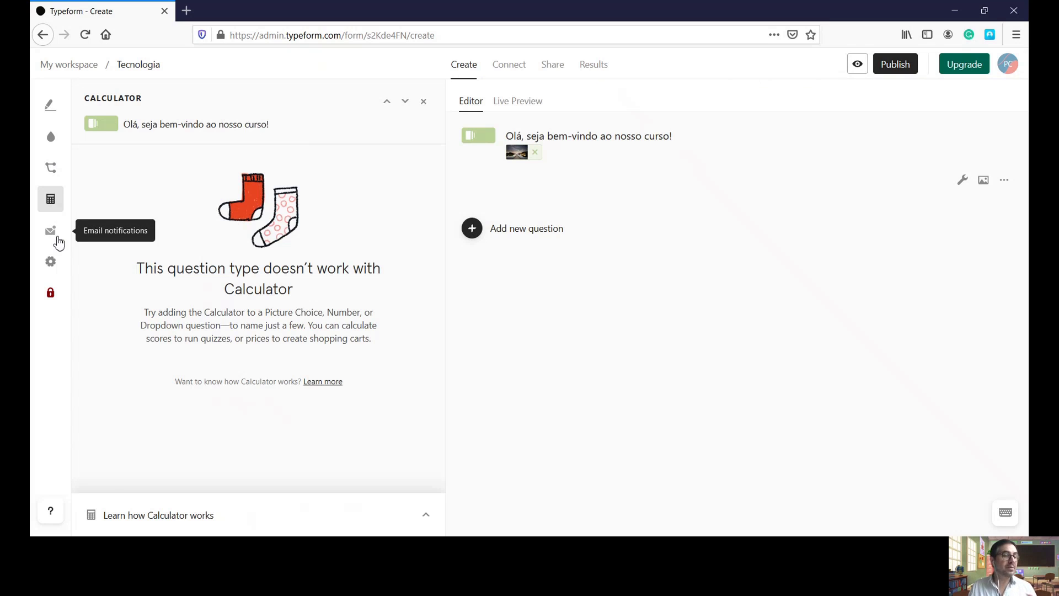
pyautogui.click(55, 267)
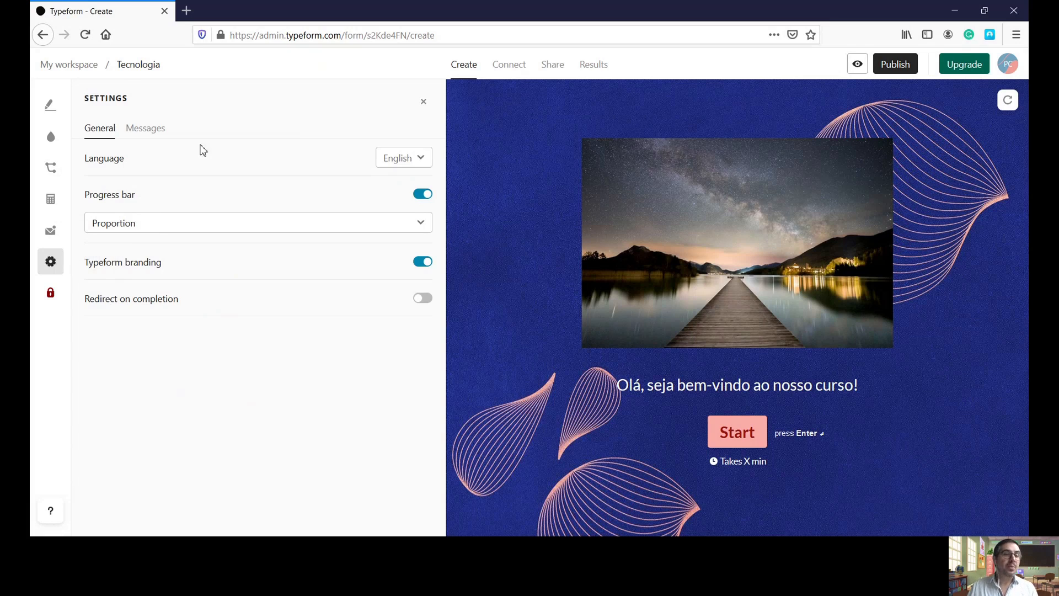
pyautogui.click(422, 160)
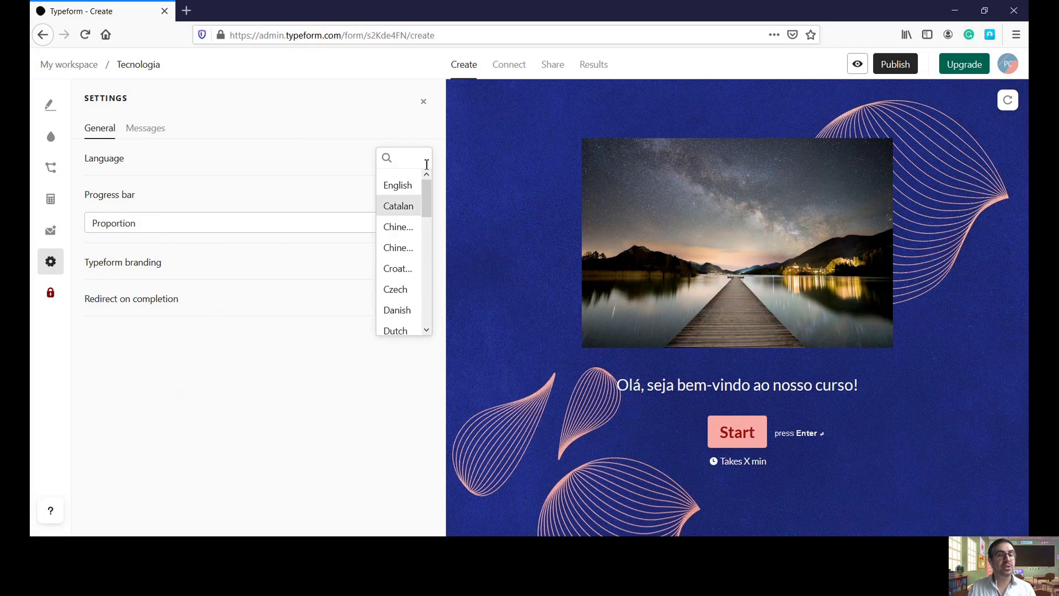
pyautogui.click(284, 171)
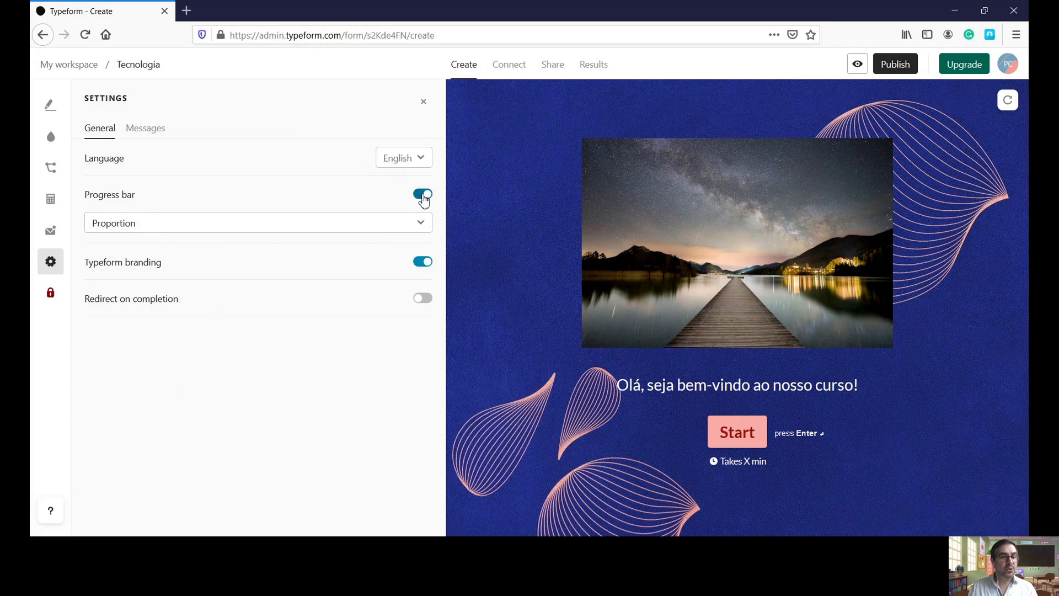
pyautogui.click(423, 196)
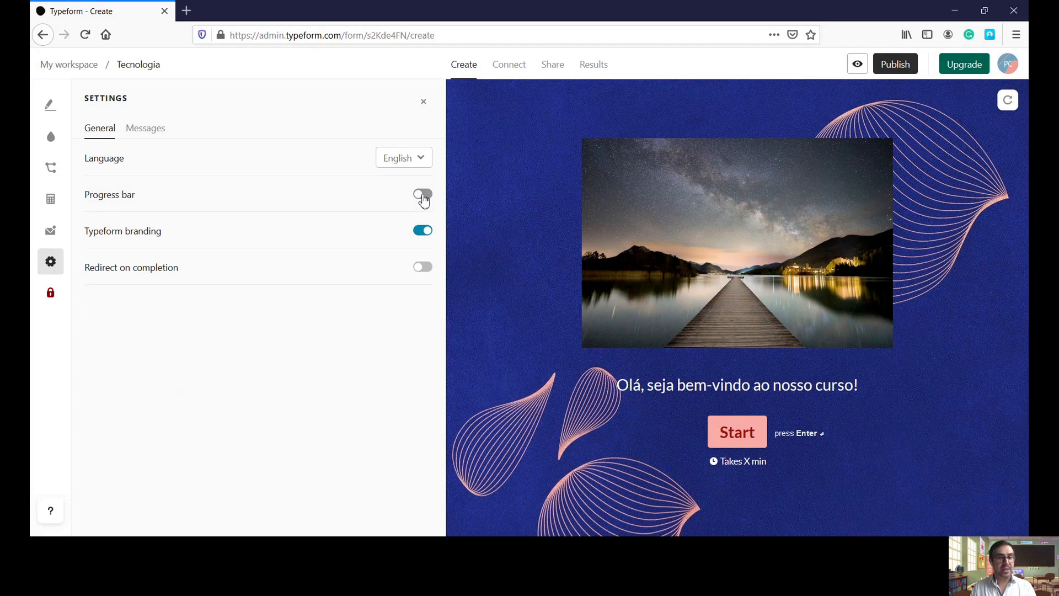
pyautogui.click(423, 196)
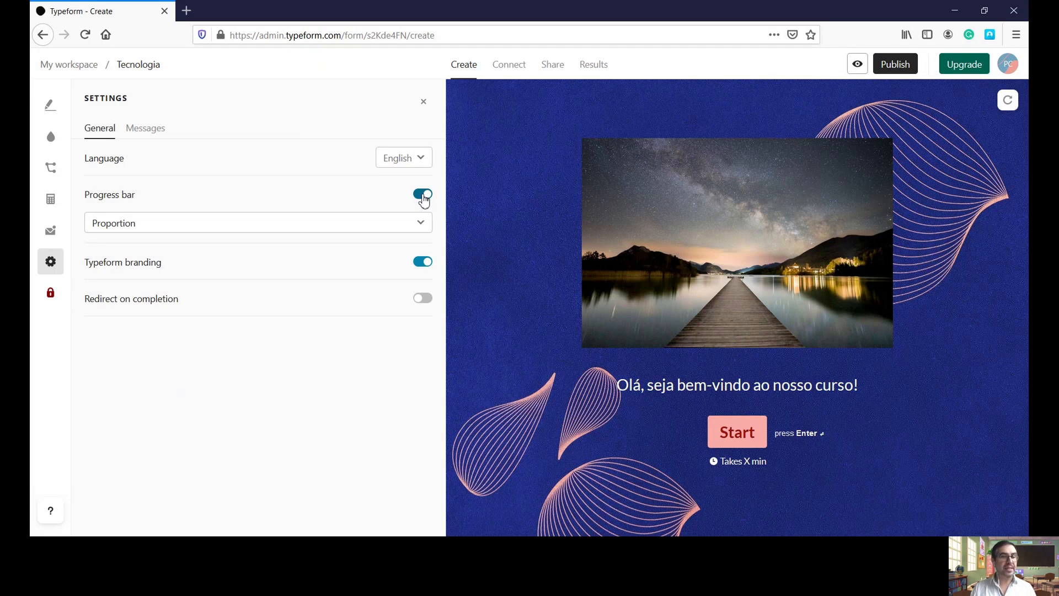
pyautogui.click(422, 224)
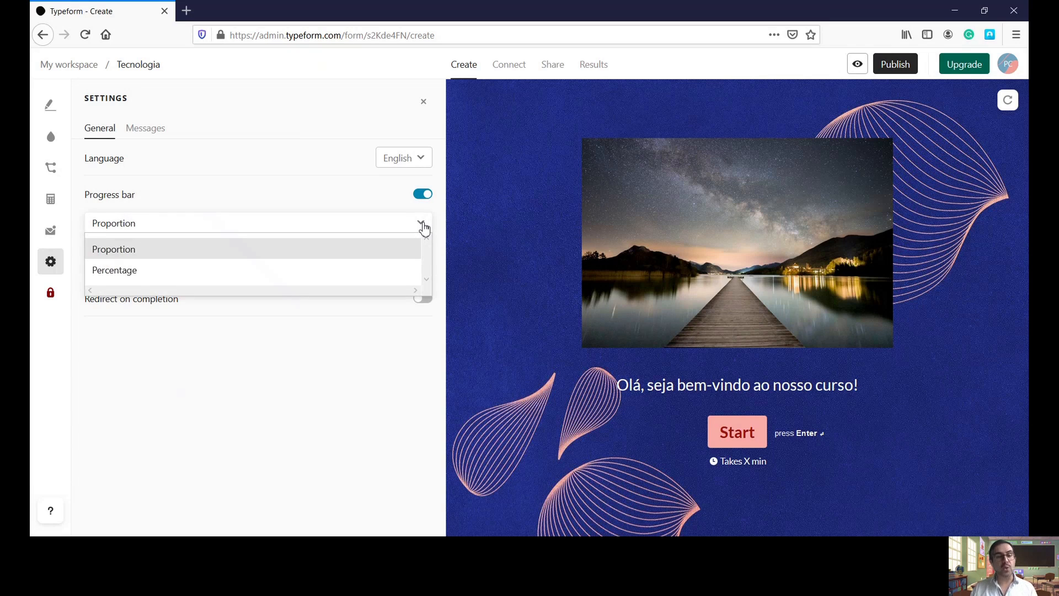
pyautogui.click(423, 227)
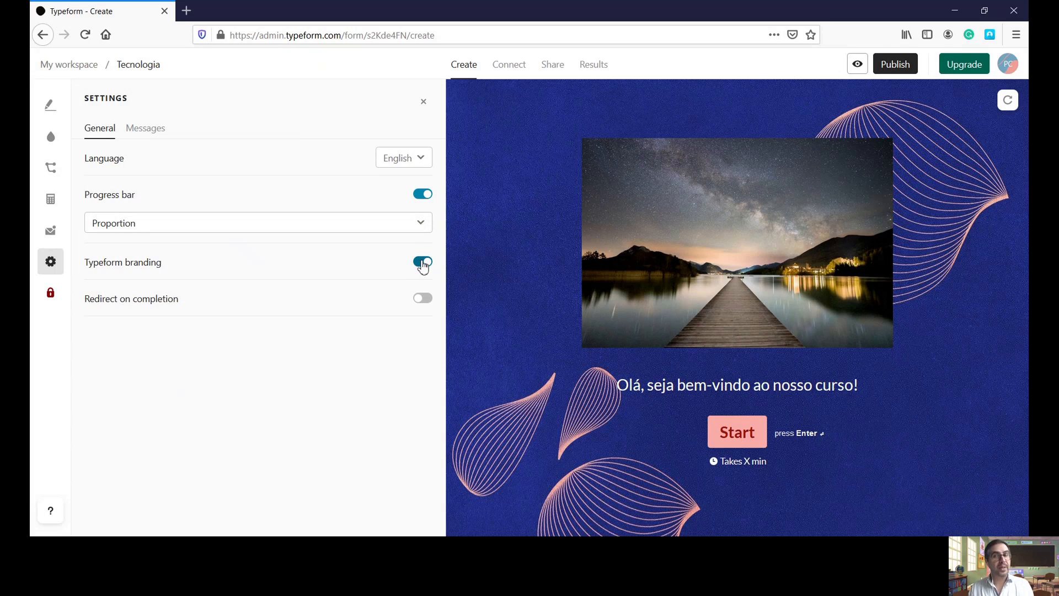
pyautogui.click(422, 298)
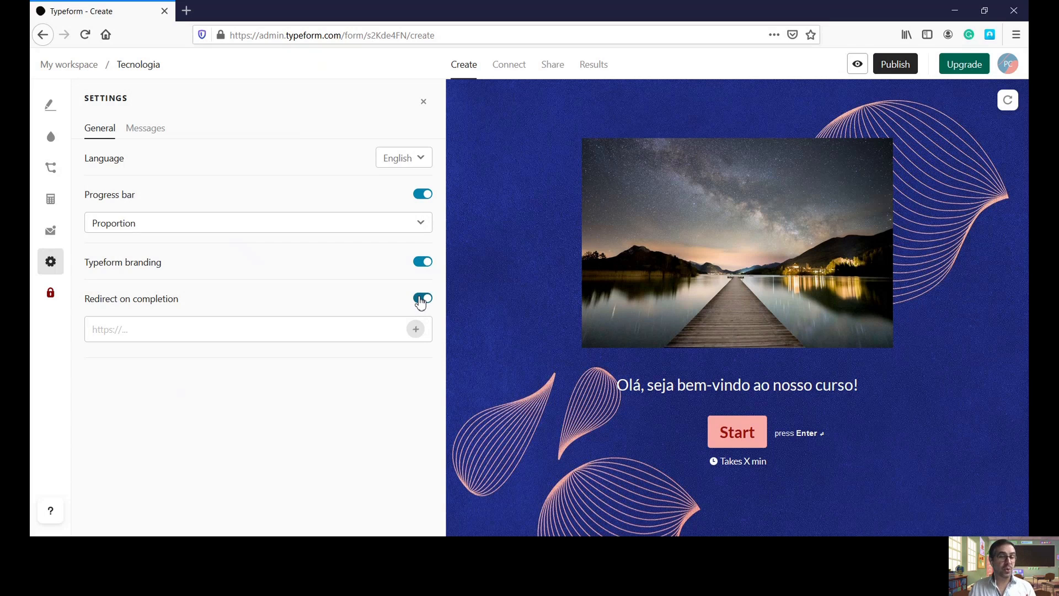
pyautogui.click(421, 300)
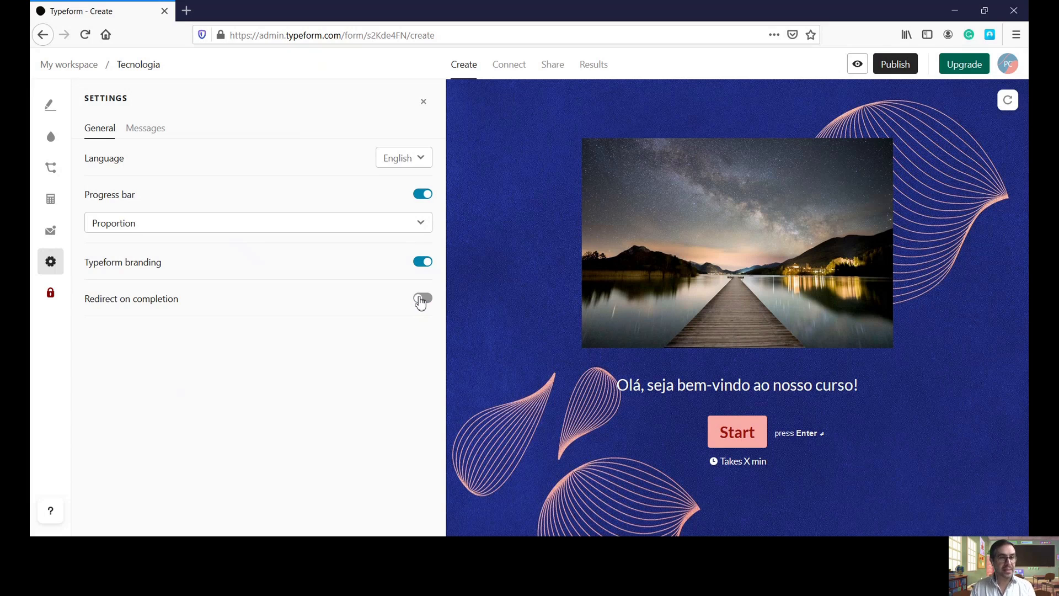
# Add a Multiple Choice question after the welcome screen with the text "Quanto é 2+2:".
pyautogui.click(53, 112)
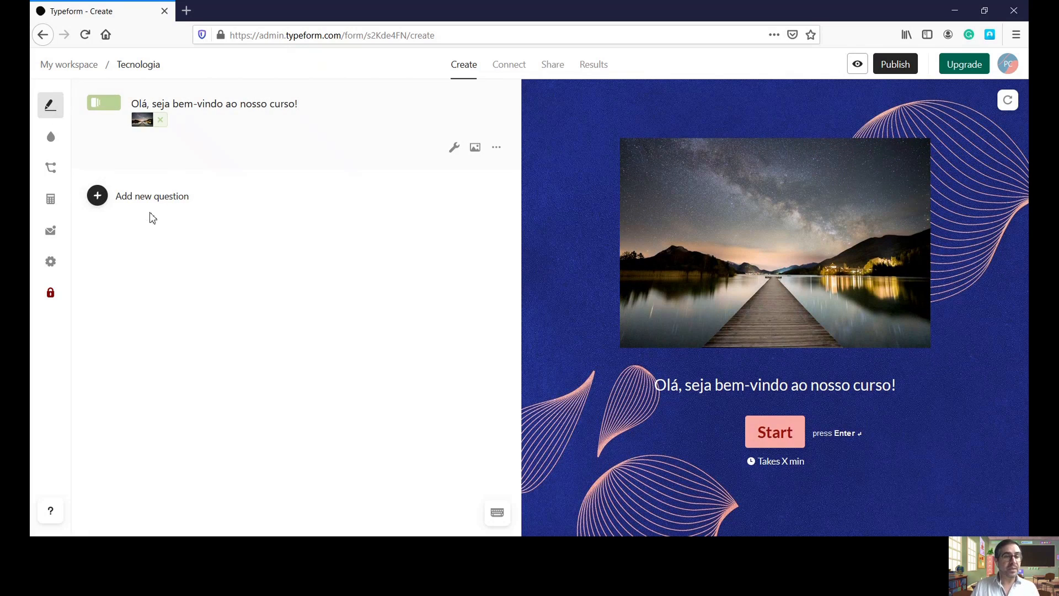
pyautogui.click(154, 199)
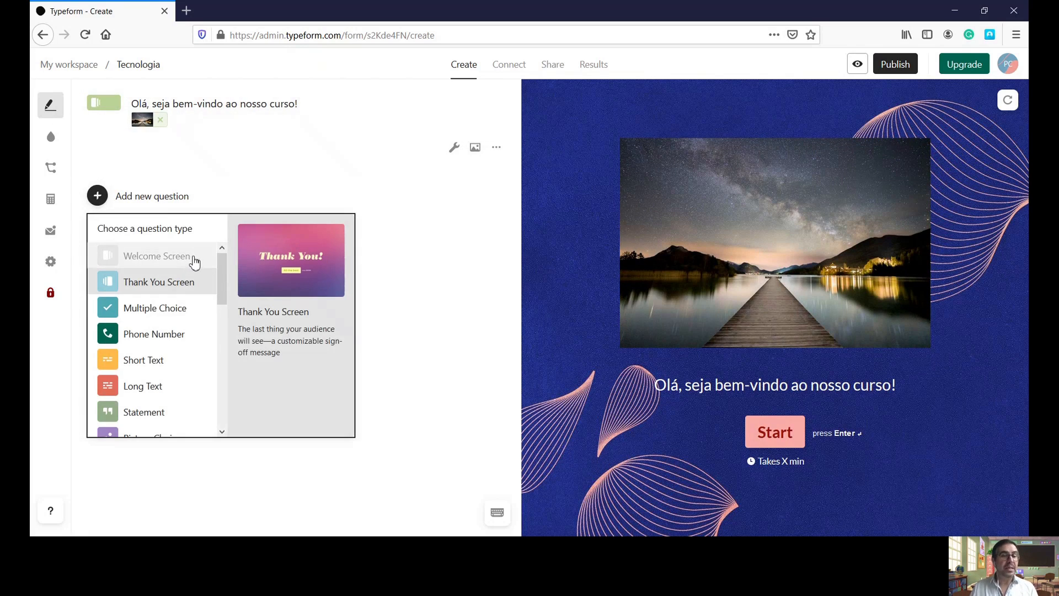
pyautogui.click(174, 316)
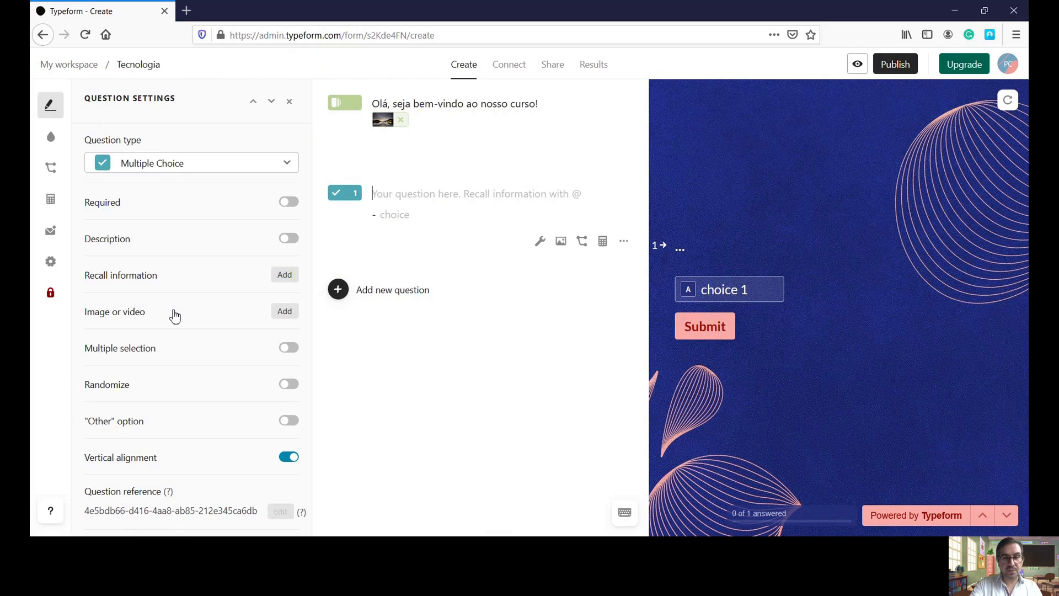
pyautogui.write('O')
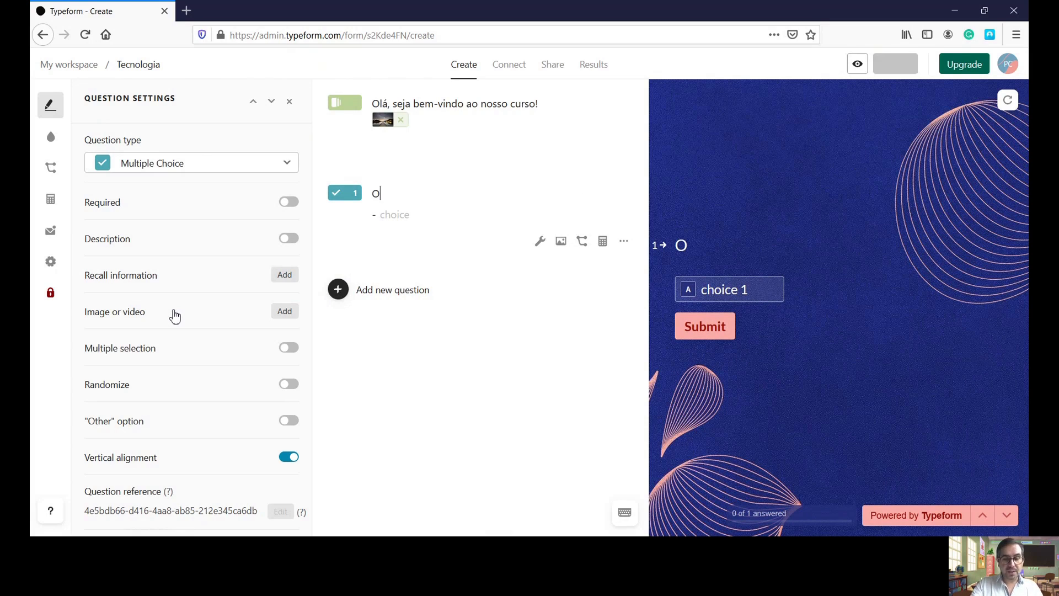
pyautogui.press('BackSpace')
pyautogui.write('Quan')
pyautogui.write('to é ')
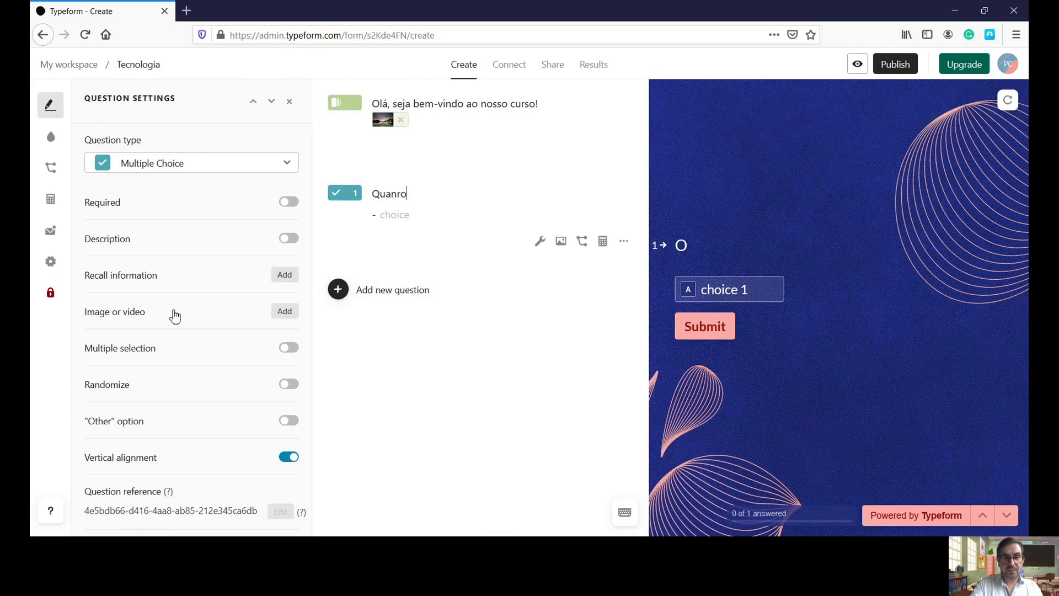
pyautogui.write('2')
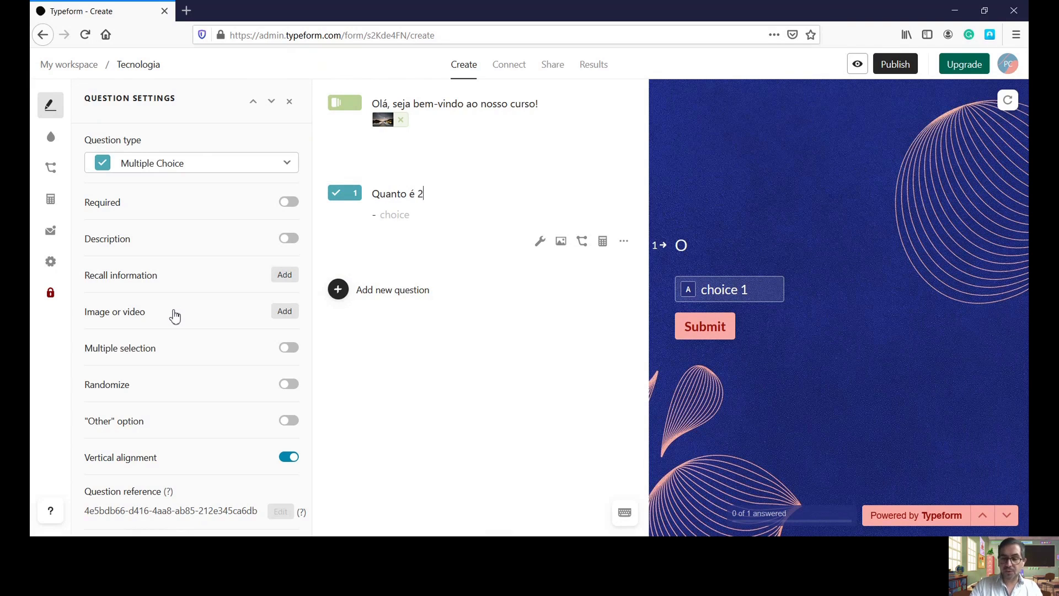
pyautogui.write('+2:')
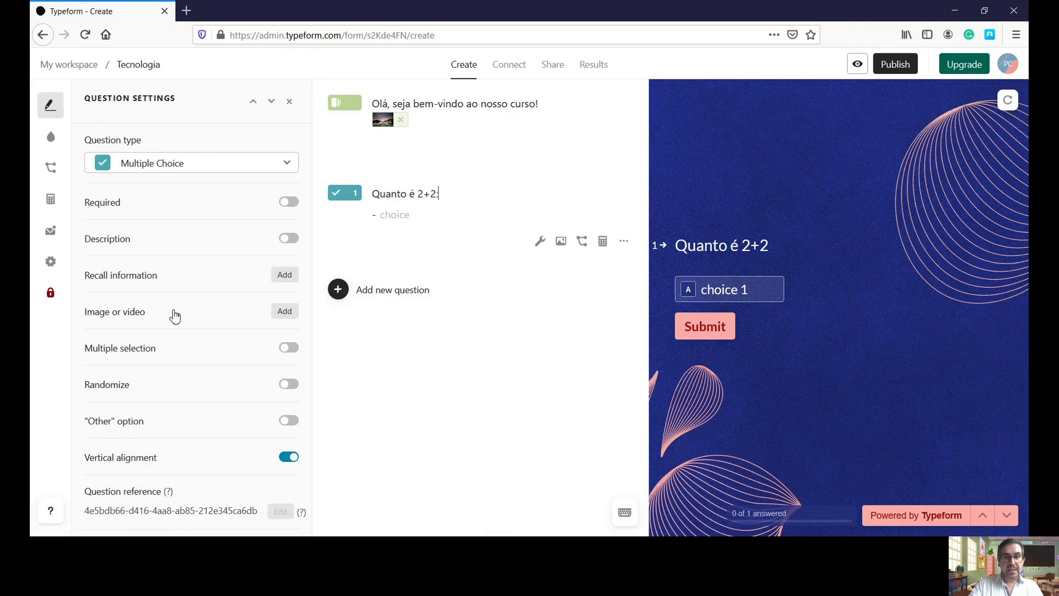
# Enter the answer choices 2, 4, 6 and 8 for the 2+2 question.
pyautogui.click(394, 215)
pyautogui.write('2')
pyautogui.press('Return')
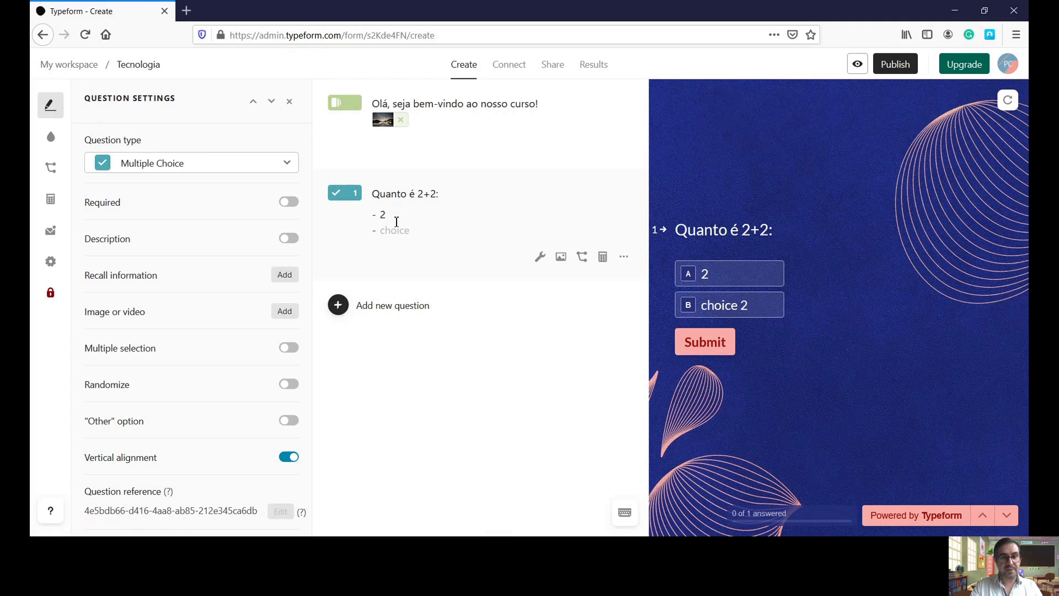
pyautogui.write('4')
pyautogui.press('Return')
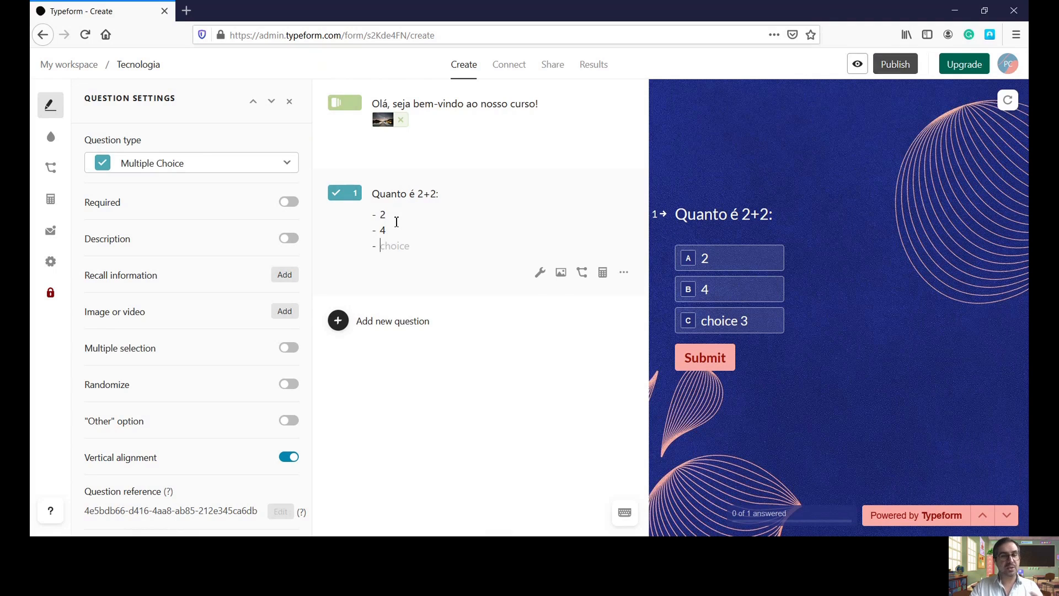
pyautogui.write('6')
pyautogui.press('Return')
pyautogui.write('8')
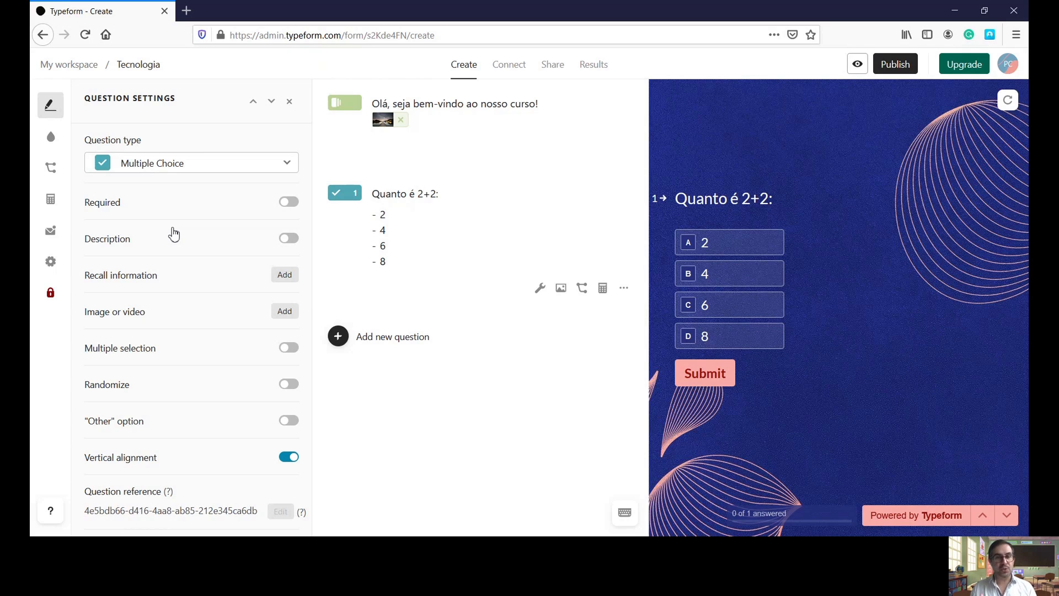
# Make the 2+2 question required and enable its description field.
pyautogui.click(289, 208)
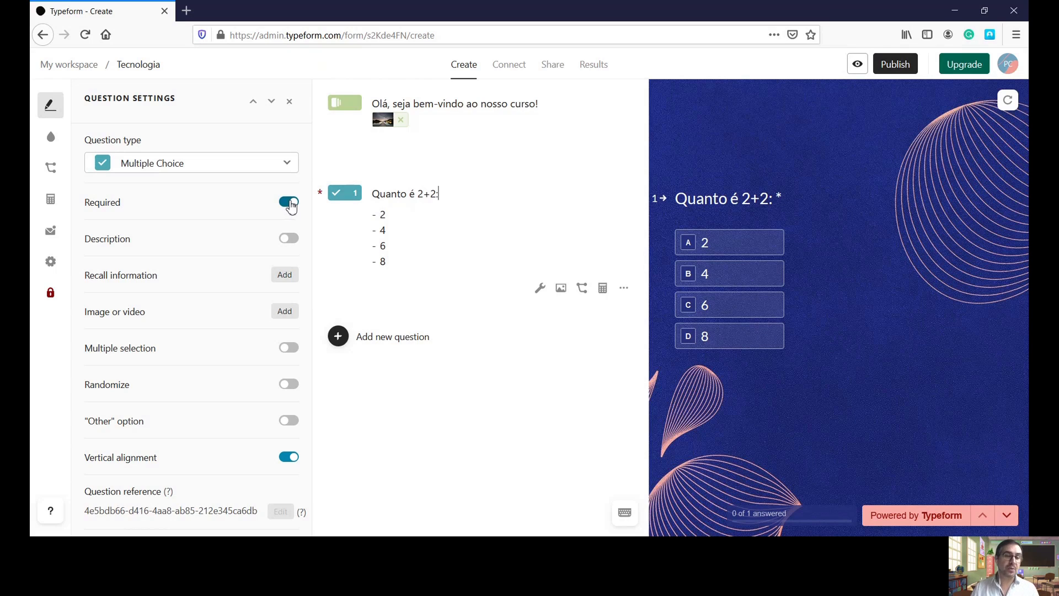
pyautogui.click(289, 239)
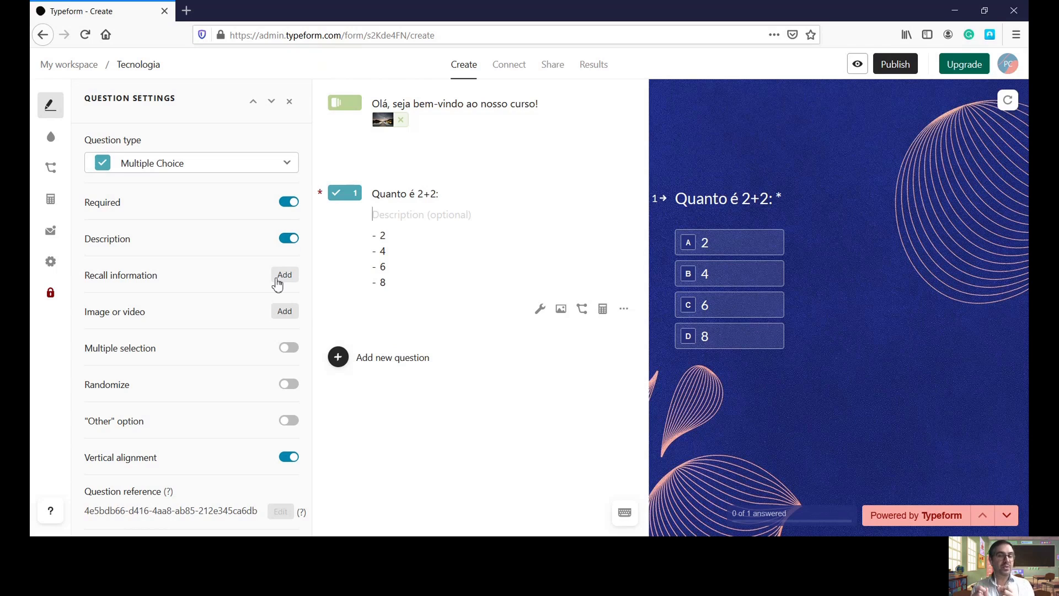
pyautogui.click(453, 196)
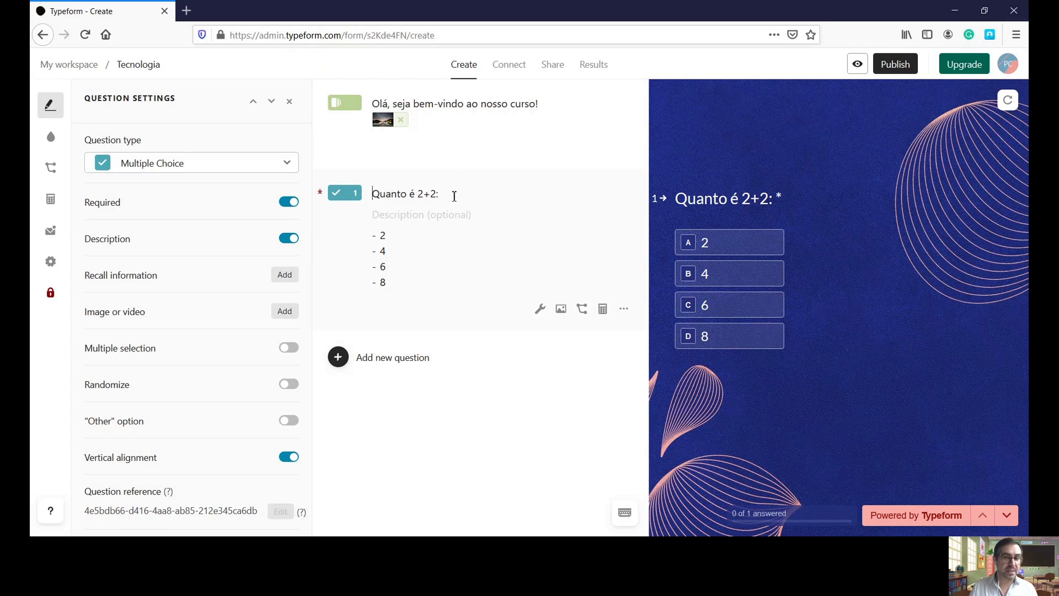
pyautogui.click(448, 195)
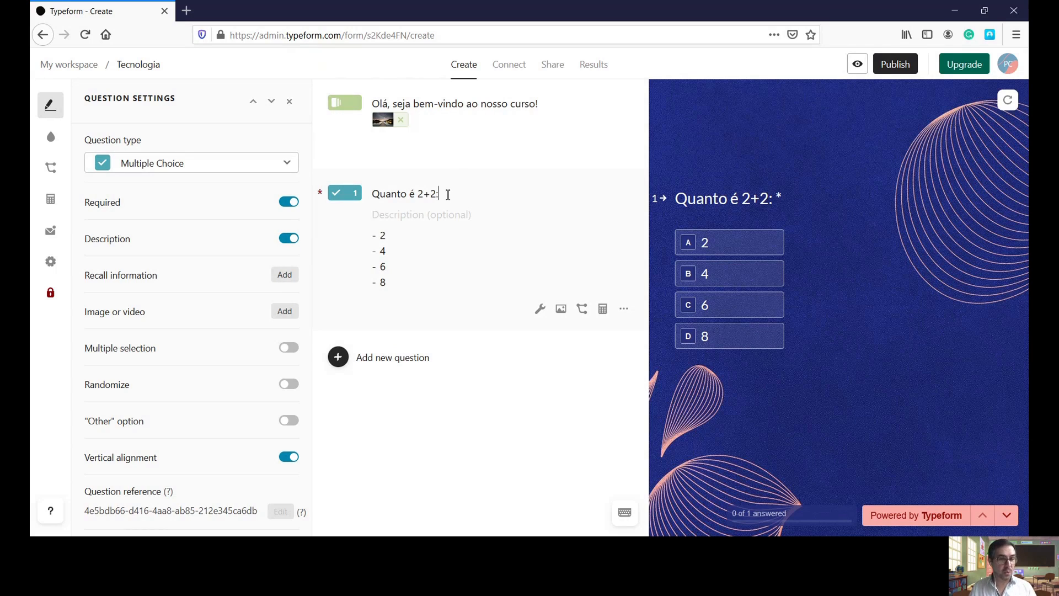
# Try the Unsplash photo of blue smoke on black and the multiple selection option on the question, and remove both again.
pyautogui.click(284, 311)
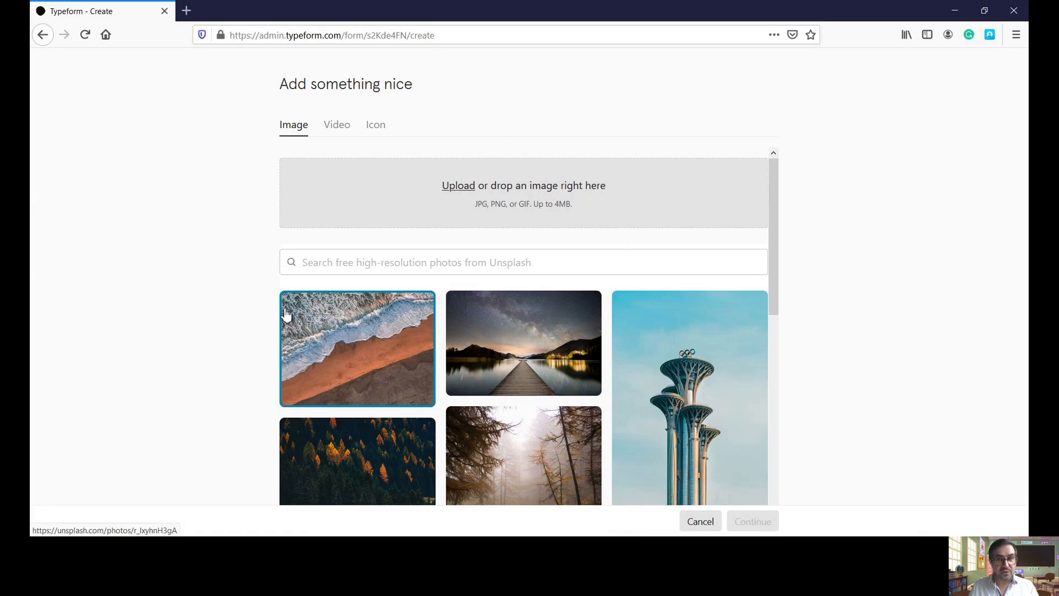
pyautogui.moveTo(774, 213); pyautogui.dragTo(769, 286)
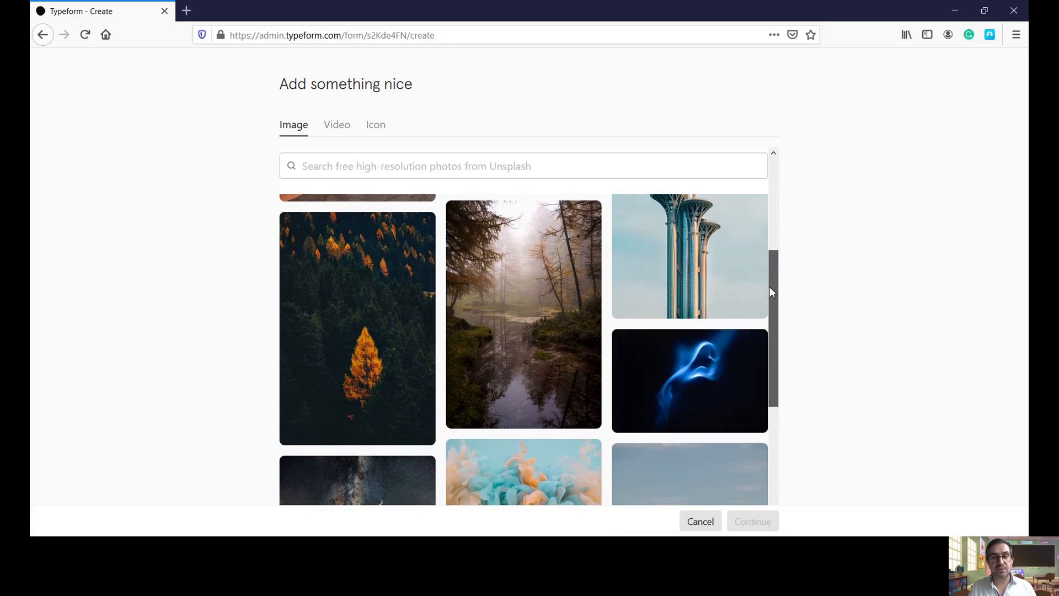
pyautogui.click(671, 363)
pyautogui.click(749, 524)
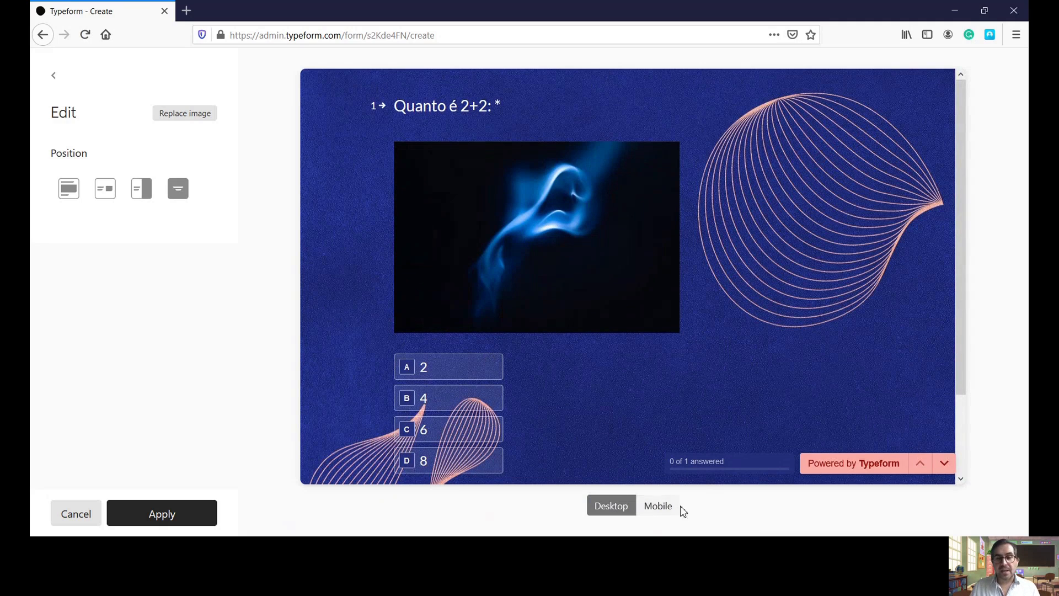
pyautogui.click(160, 513)
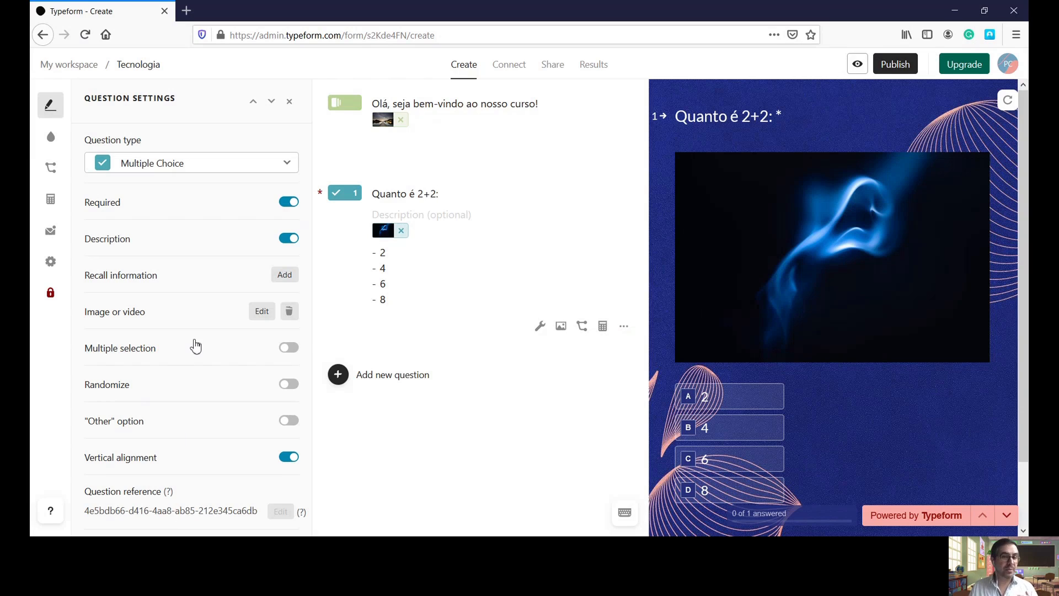
pyautogui.click(401, 231)
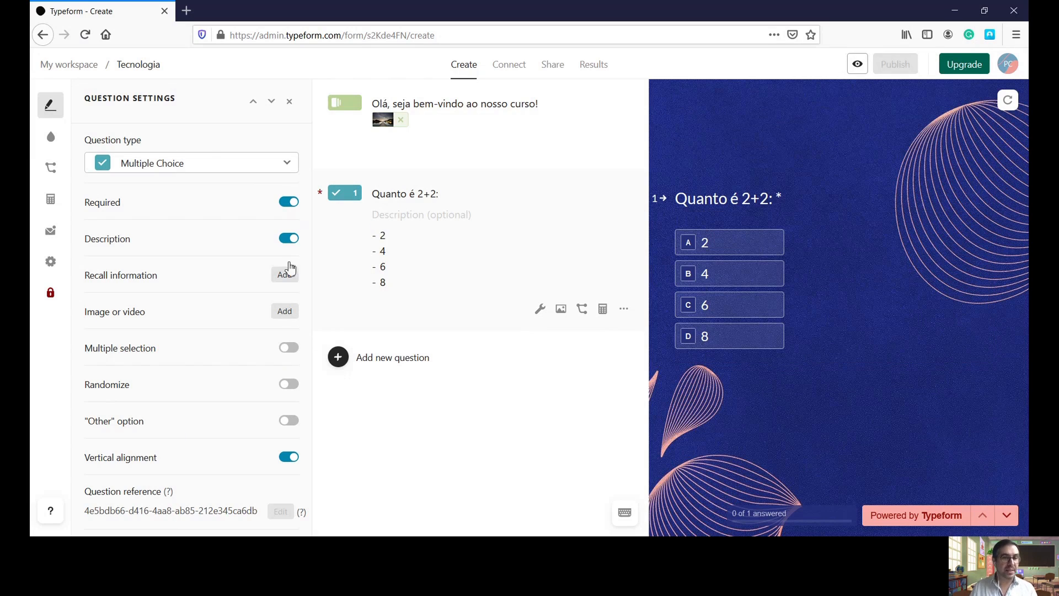
pyautogui.click(288, 350)
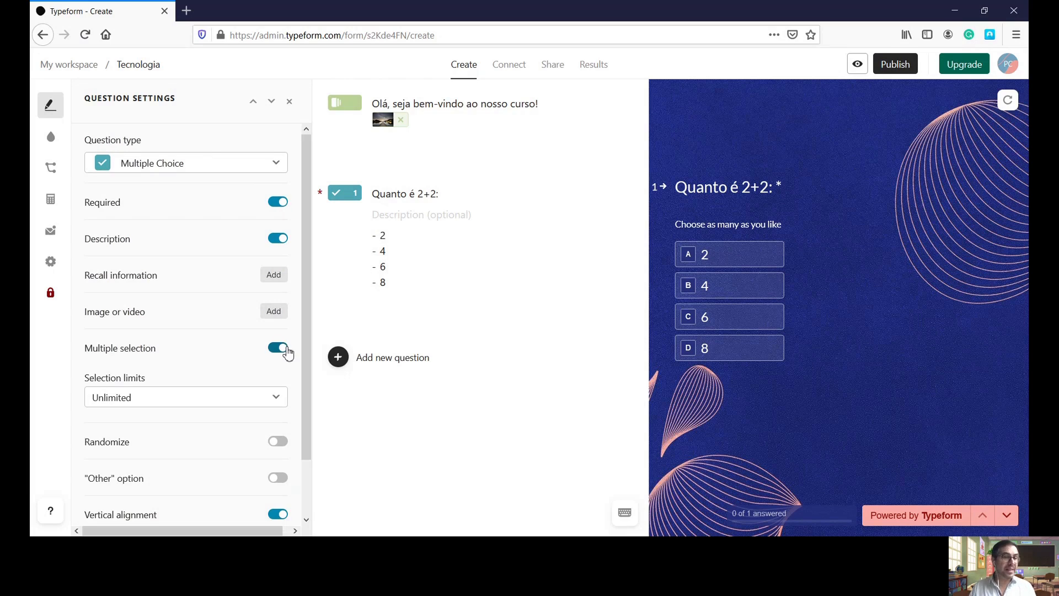
pyautogui.click(287, 349)
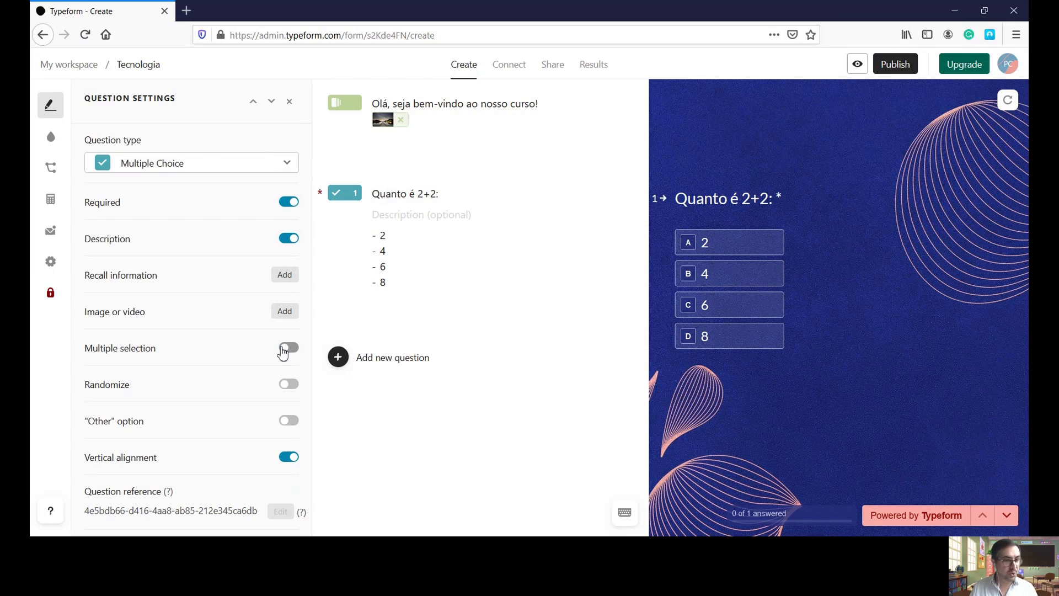
# Randomize the answer order of the 2+2 question, and try the "Other" option and non-vertical alignment, restoring both settings.
pyautogui.click(286, 387)
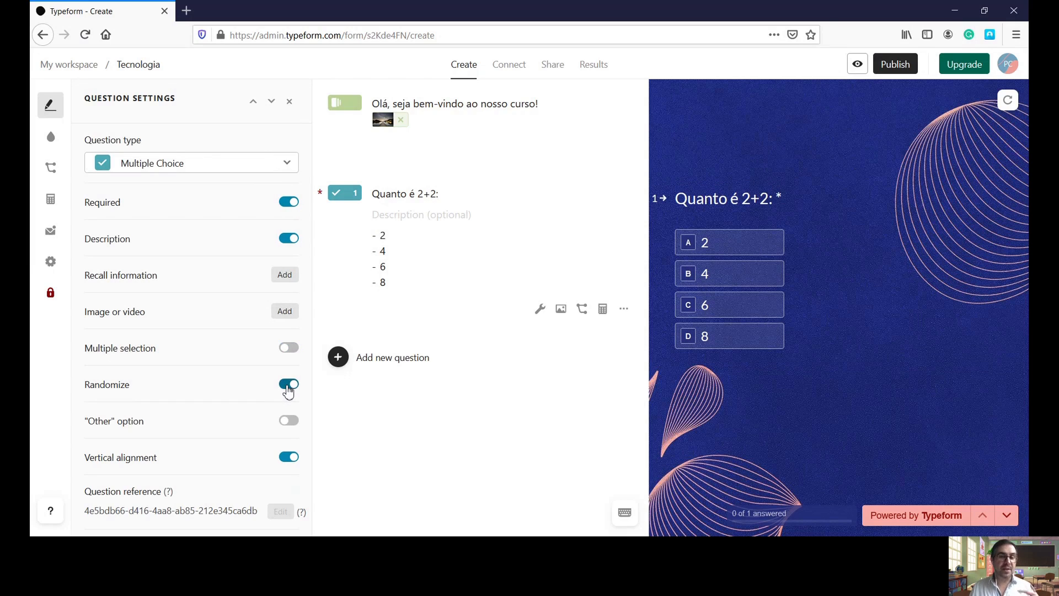
pyautogui.click(288, 421)
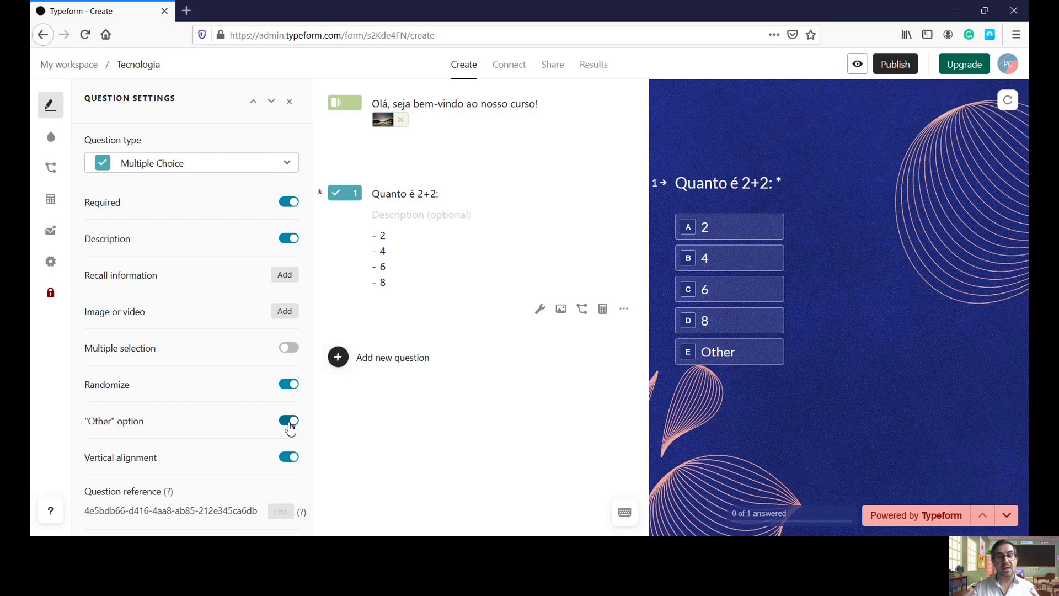
pyautogui.click(289, 422)
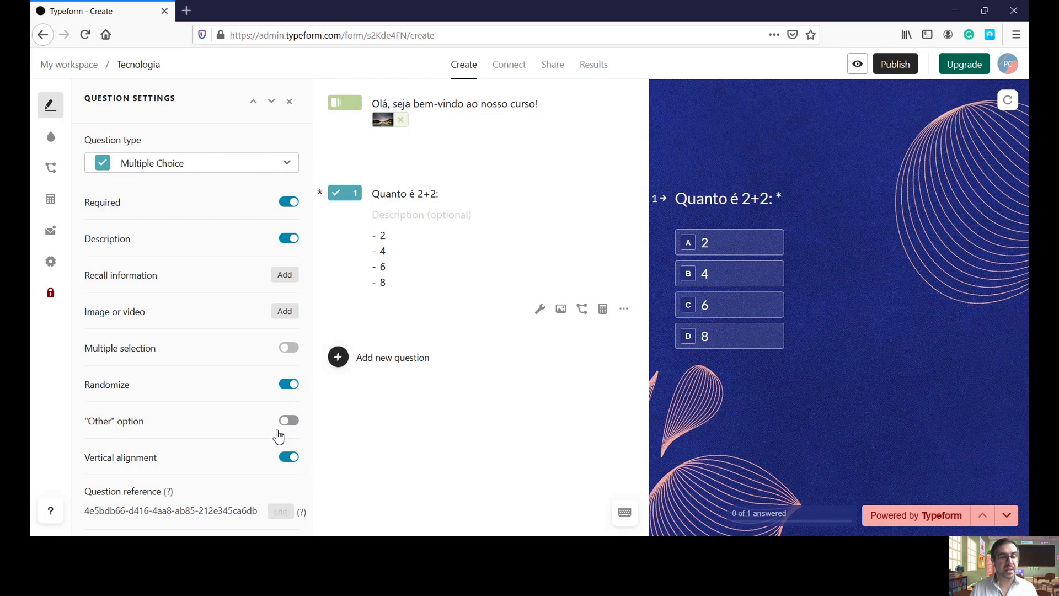
pyautogui.click(289, 457)
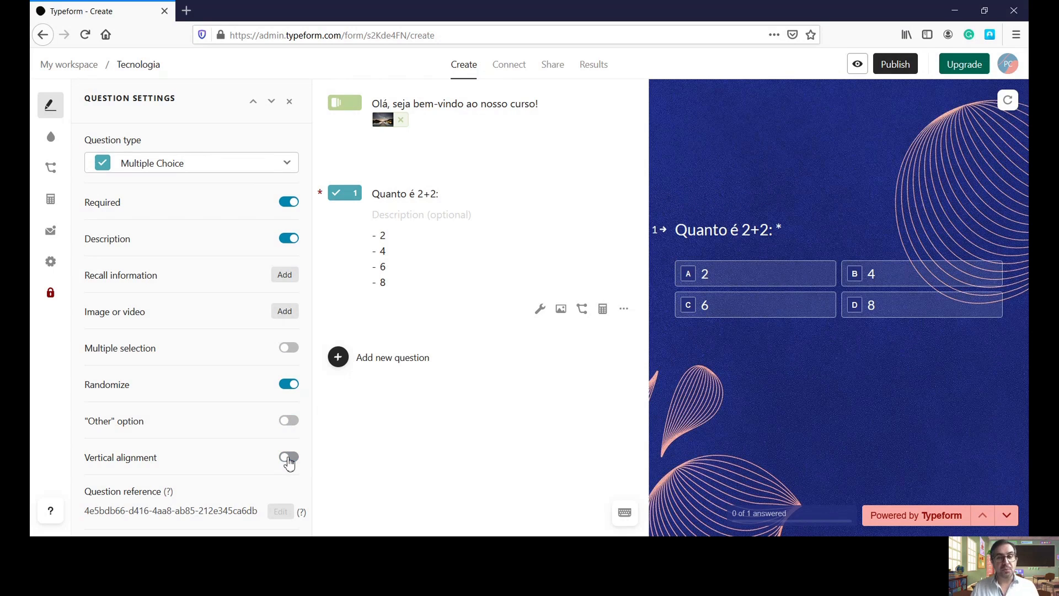
pyautogui.click(289, 458)
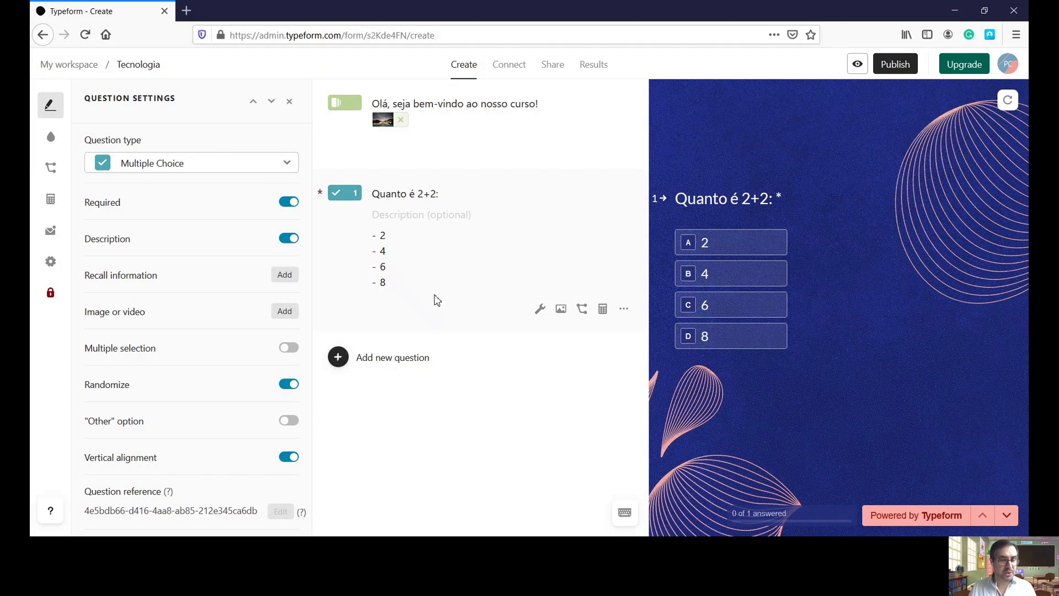
# Try a Phone Number question after the 2+2 question, view its country list, and delete the question again.
pyautogui.click(413, 359)
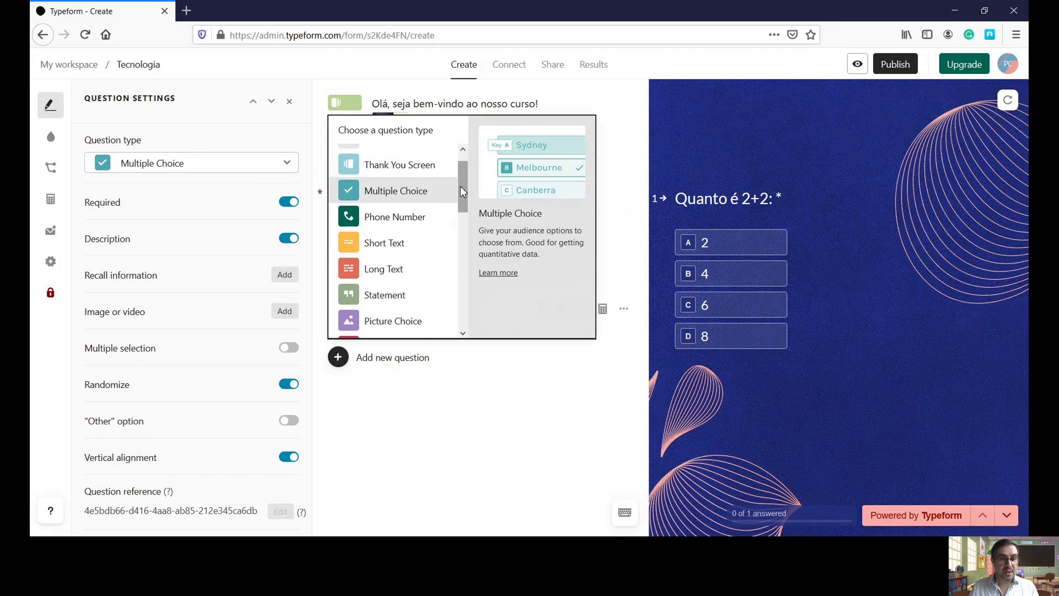
pyautogui.click(422, 216)
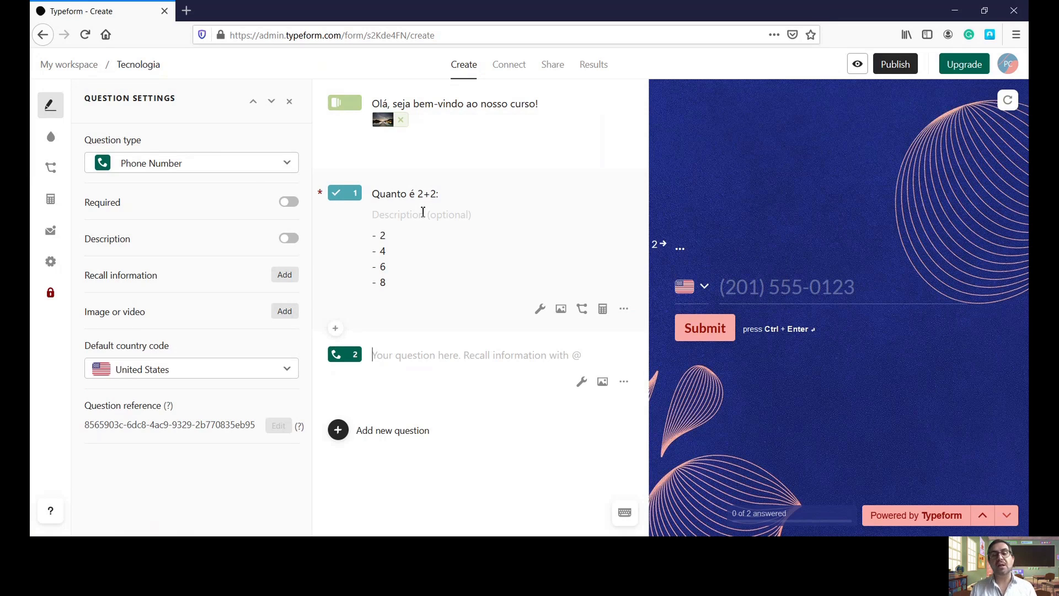
pyautogui.click(703, 290)
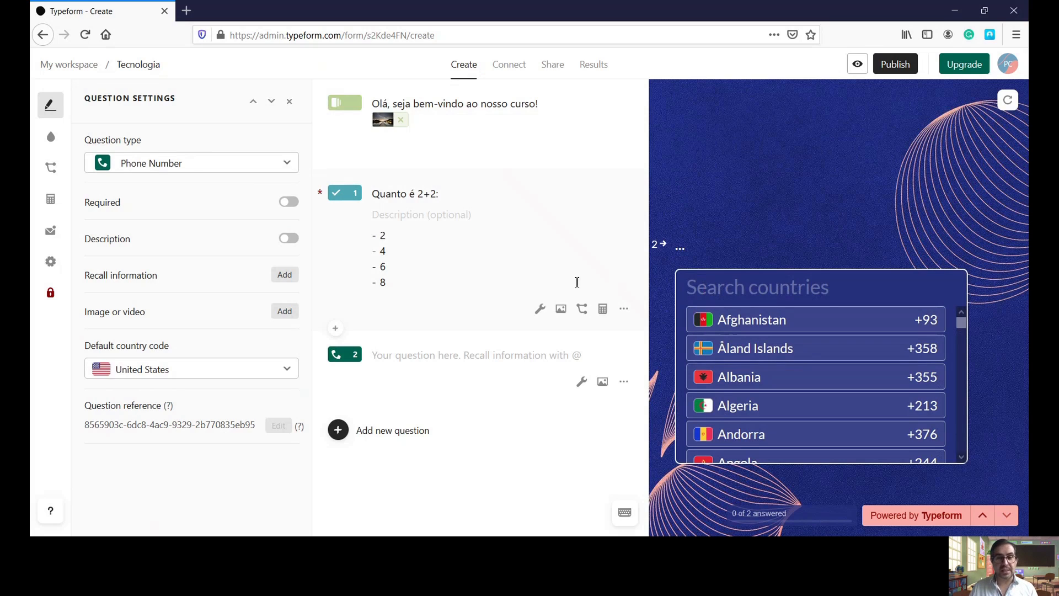
pyautogui.click(546, 249)
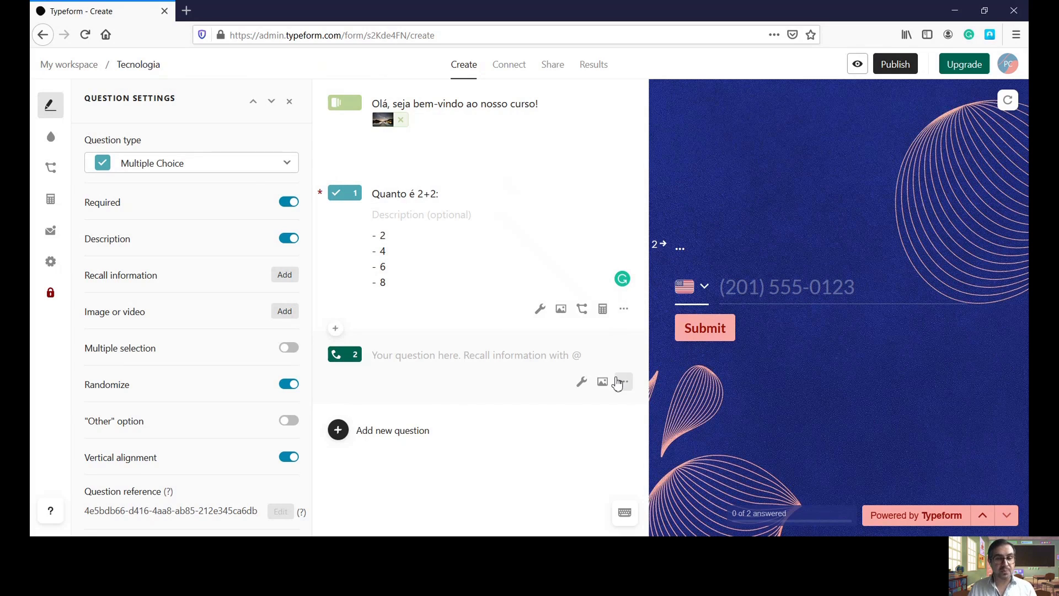
pyautogui.click(620, 381)
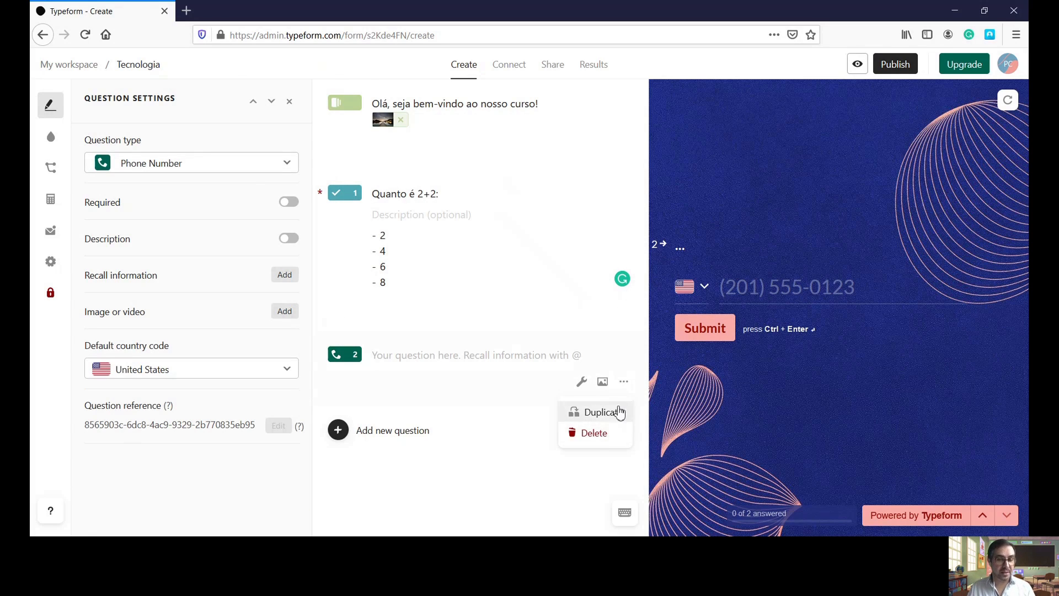
pyautogui.click(601, 434)
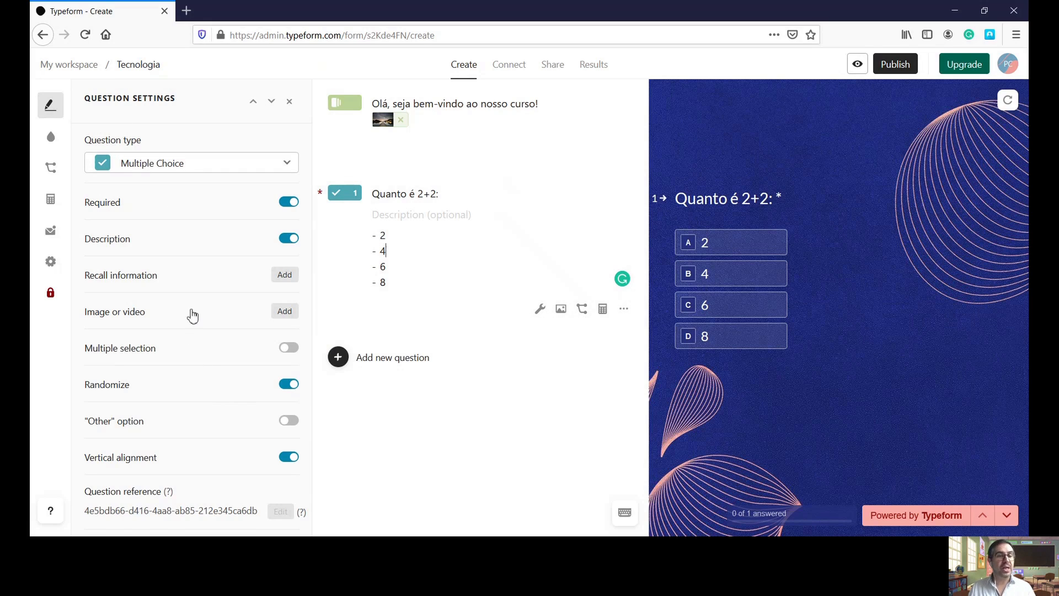
# Examine the logic jump settings and the additional actions available for the 2+2 question.
pyautogui.click(587, 309)
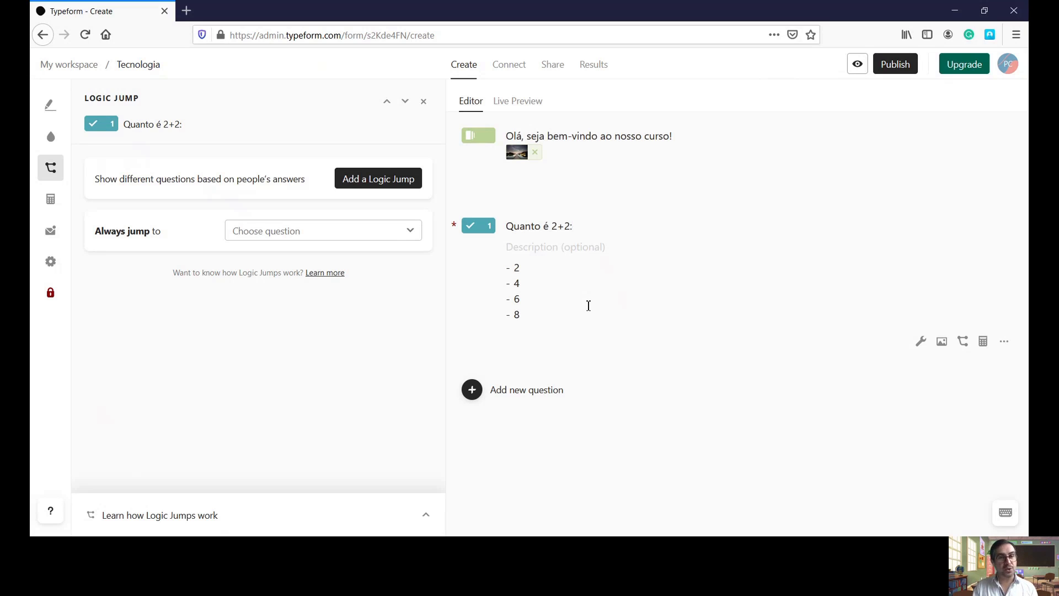
pyautogui.click(424, 102)
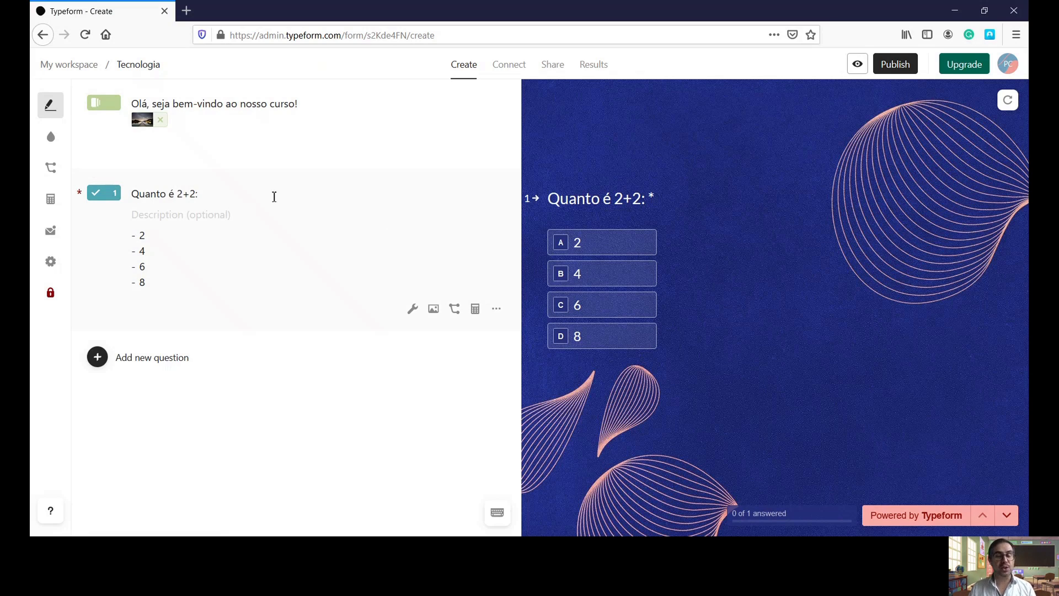
pyautogui.click(496, 309)
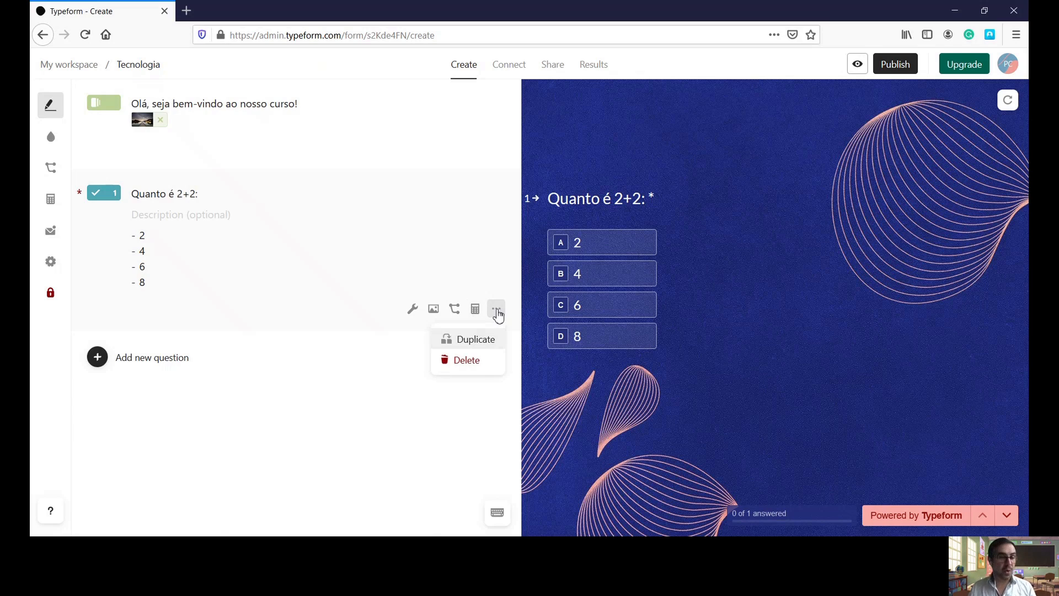
# Add a Long Text question after the 2+2 question.
pyautogui.click(177, 358)
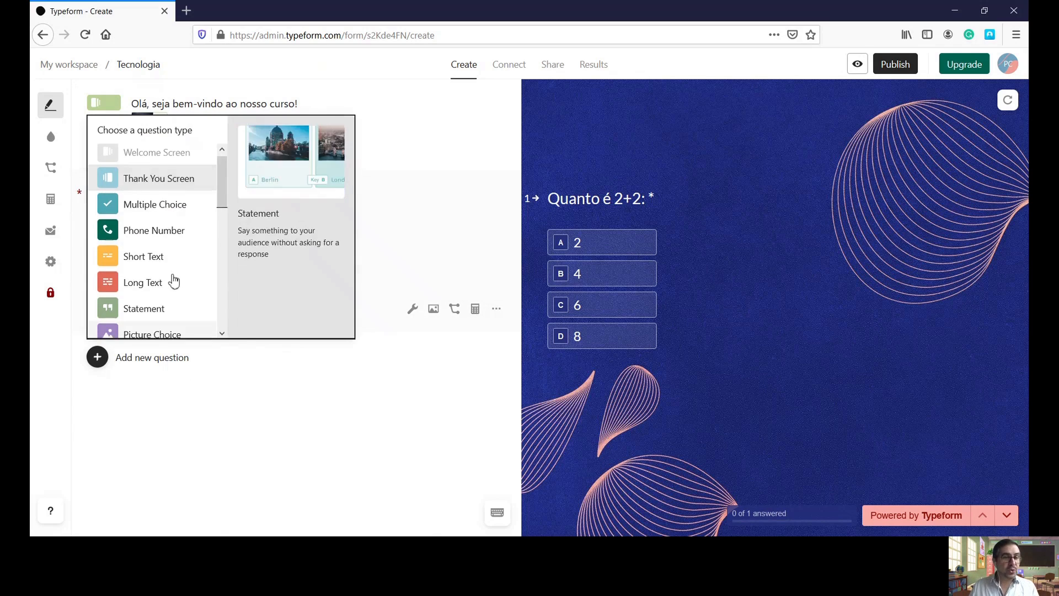
pyautogui.scroll(-1, 217, 168)
pyautogui.moveTo(227, 178); pyautogui.dragTo(227, 193)
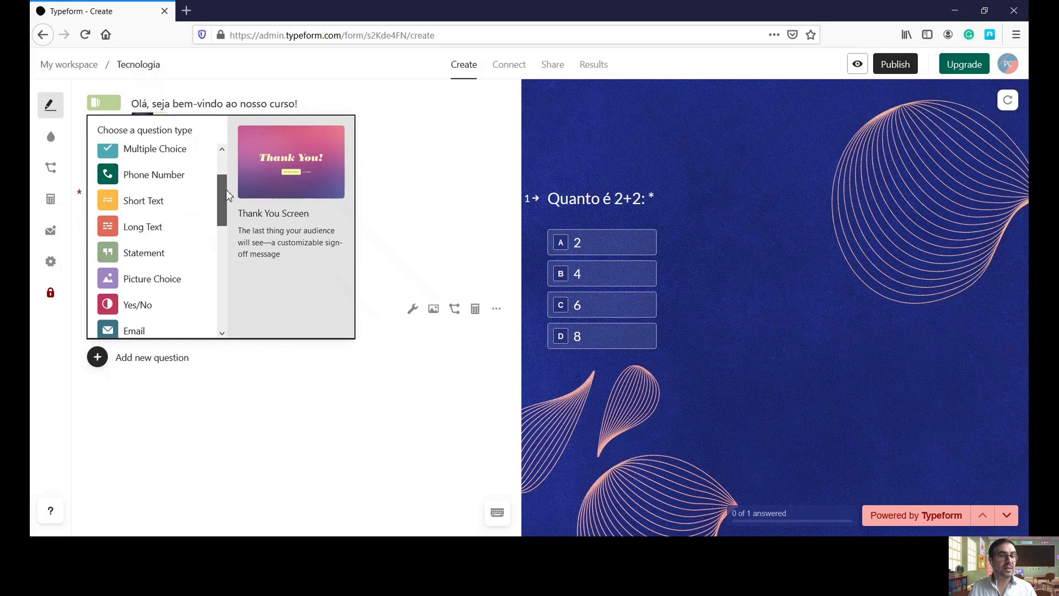
pyautogui.click(141, 229)
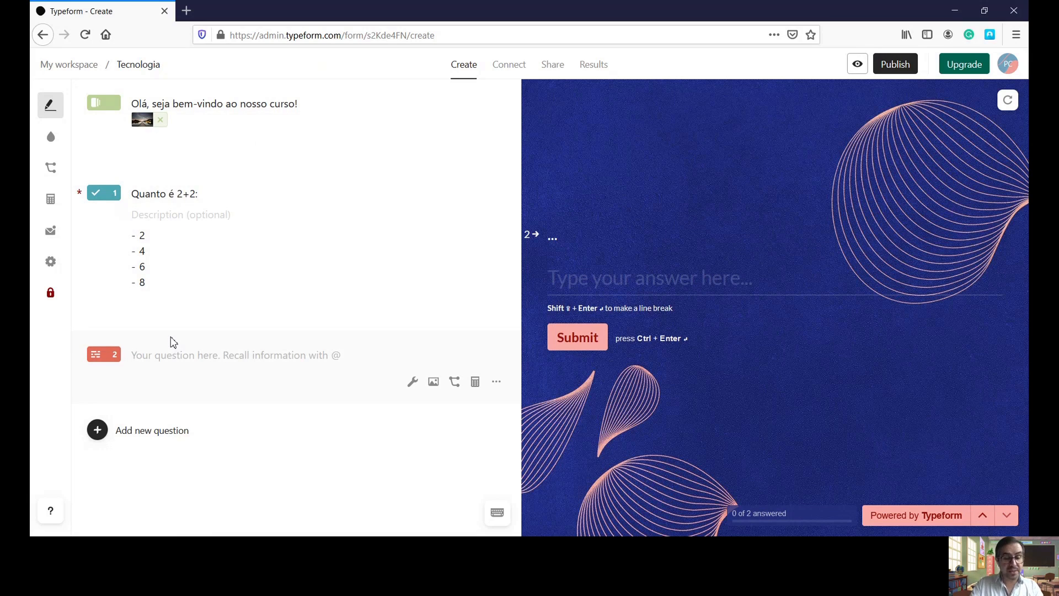
# Enter "Escreva sobre o uso da tecnologia na sala de aula." as the text of the Long Text question.
pyautogui.write('Escer««r')
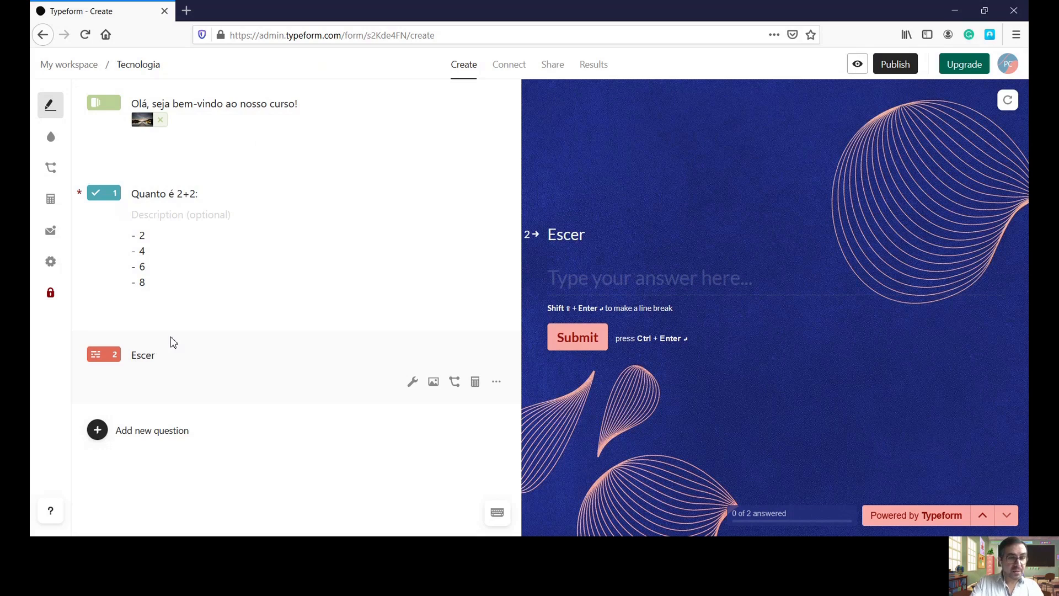
pyautogui.press('BackSpace')
pyautogui.press('BackSpace')
pyautogui.press('BackSpace')
pyautogui.press('BackSpace')
pyautogui.press('BackSpace')
pyautogui.write('rev')
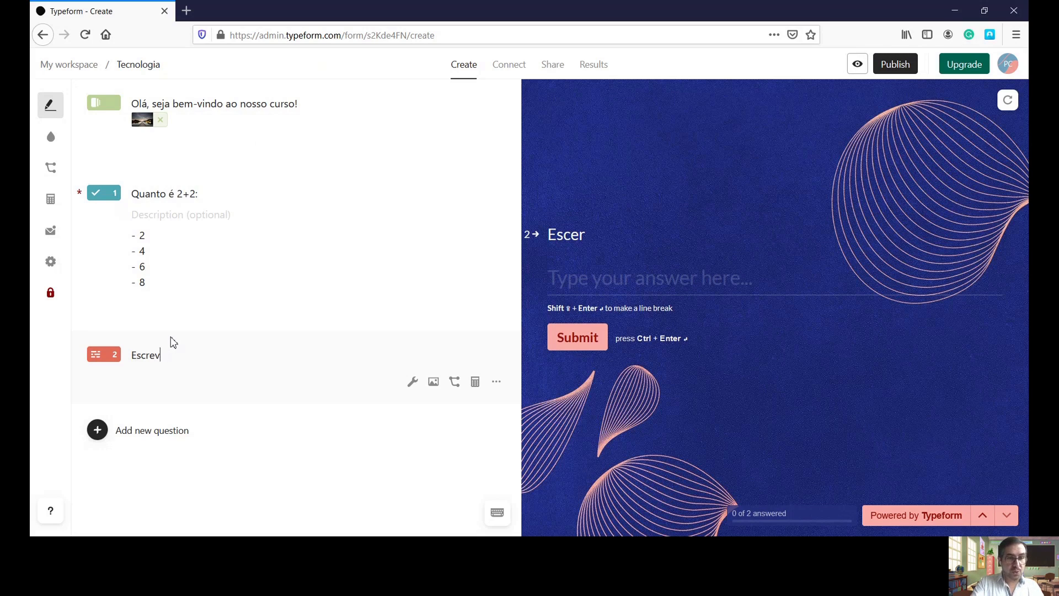
pyautogui.write('a sobre o uso da tecnologi')
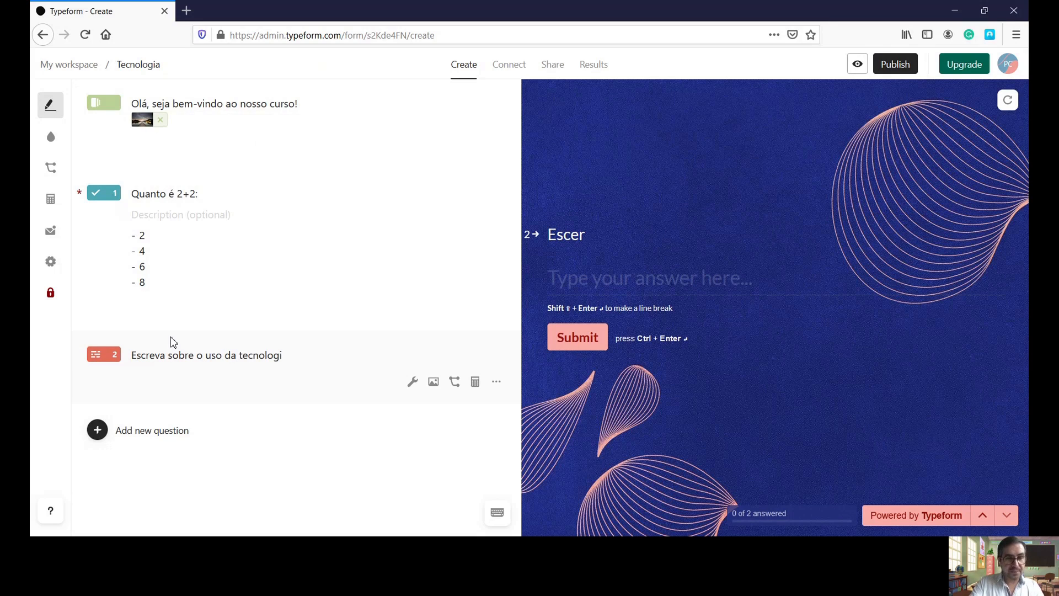
pyautogui.write('a na sala de aula.')
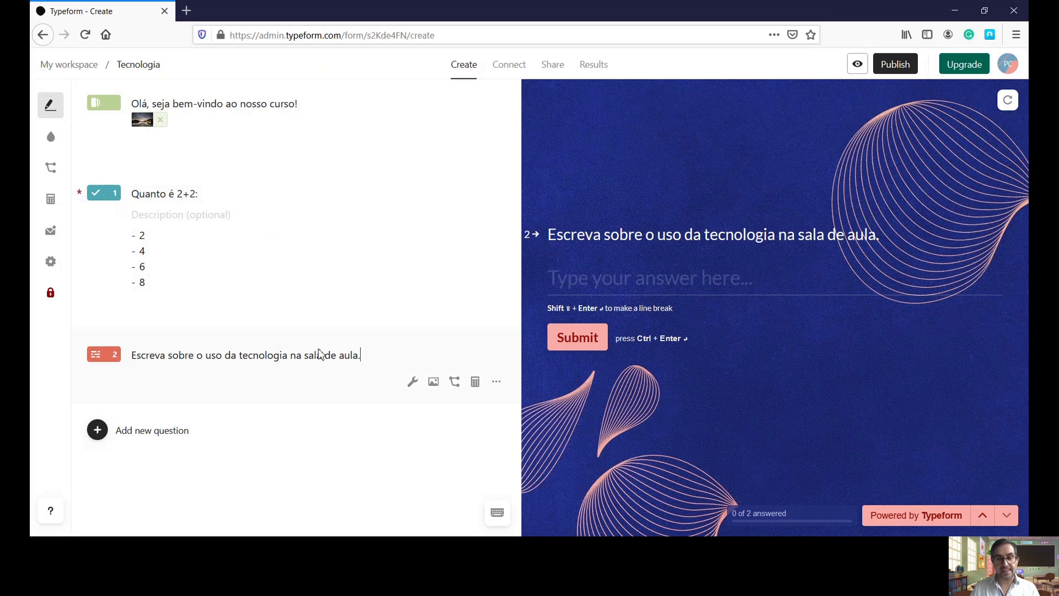
# Add a Rating question after the Long Text question.
pyautogui.click(174, 439)
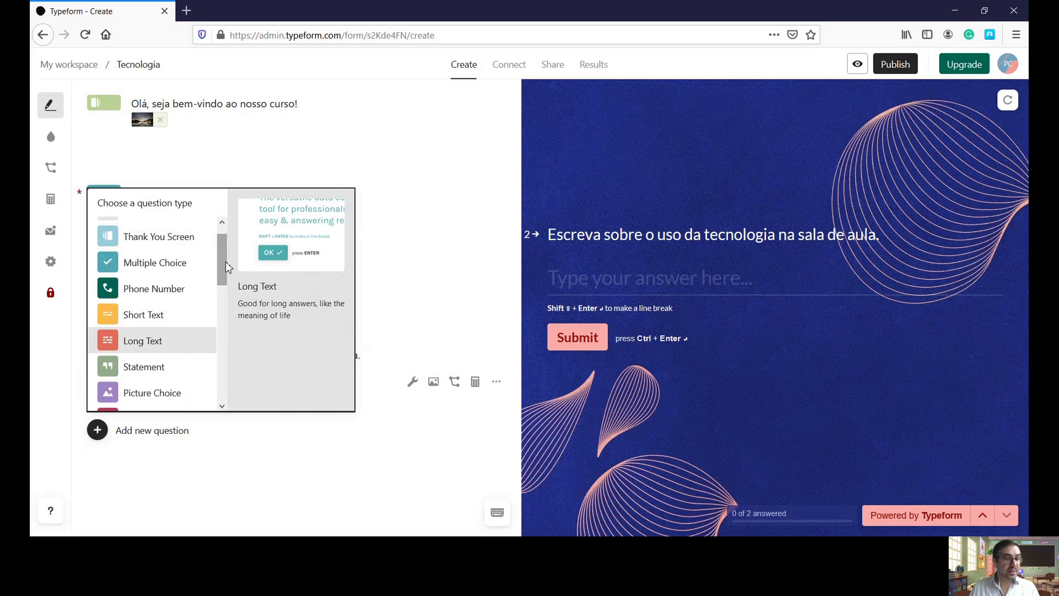
pyautogui.moveTo(221, 256); pyautogui.dragTo(220, 286)
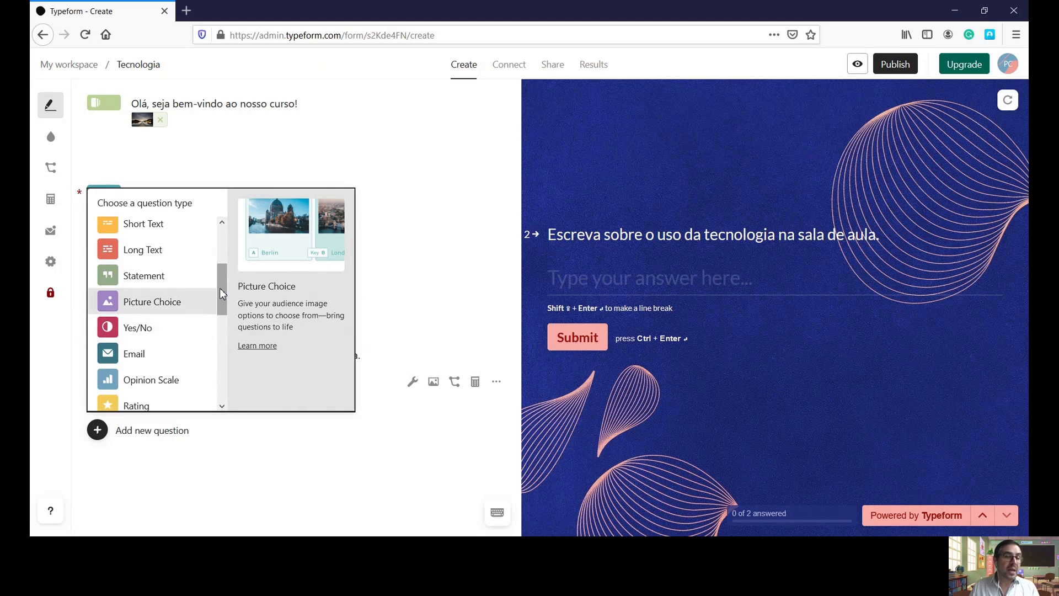
pyautogui.scroll(-3, 160, 301)
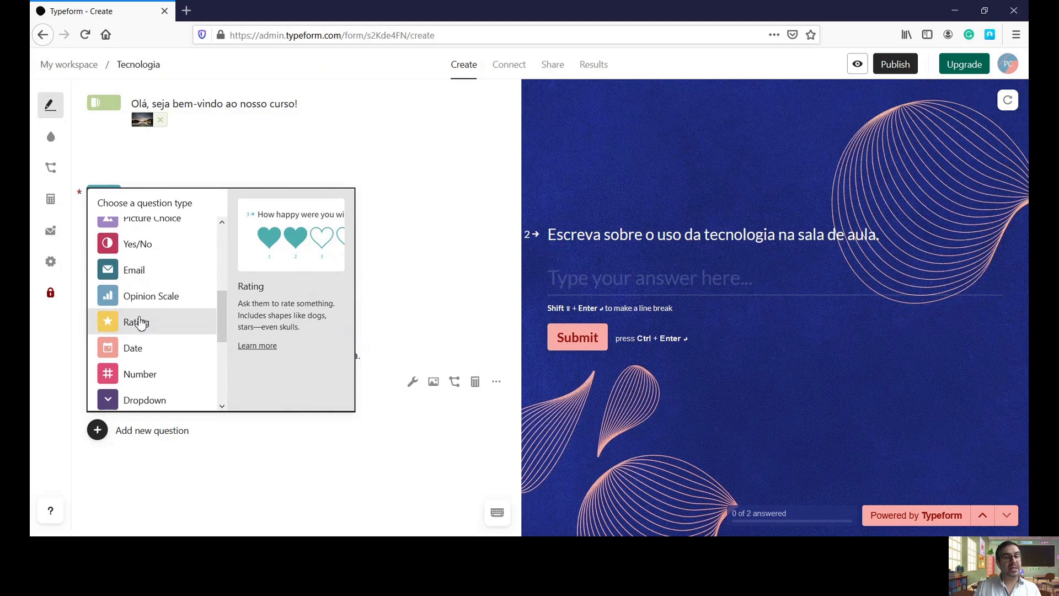
pyautogui.click(141, 323)
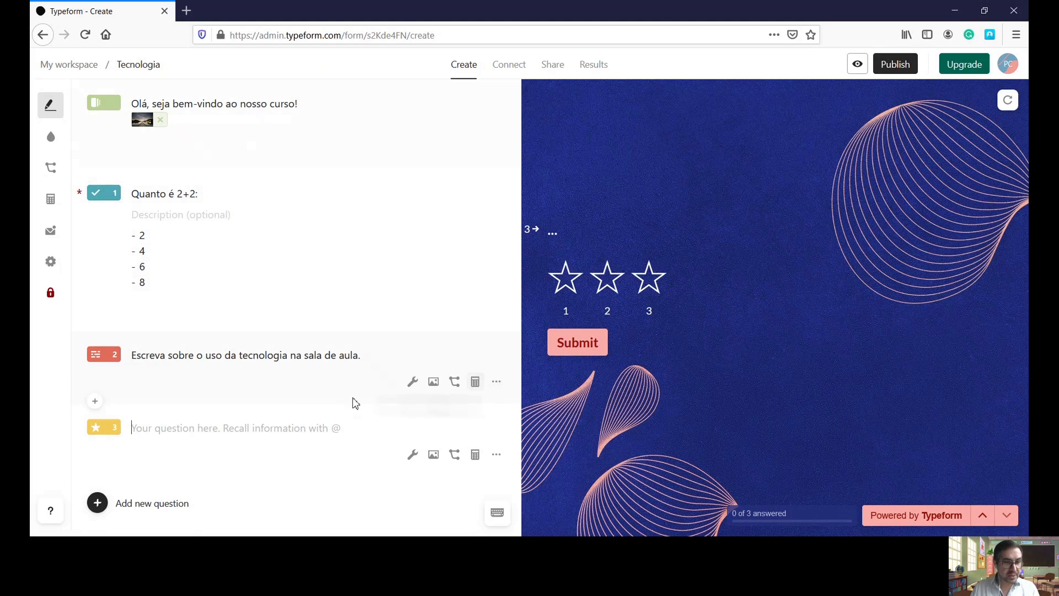
# Make the Rating question required and set its number of steps to 5.
pyautogui.click(413, 454)
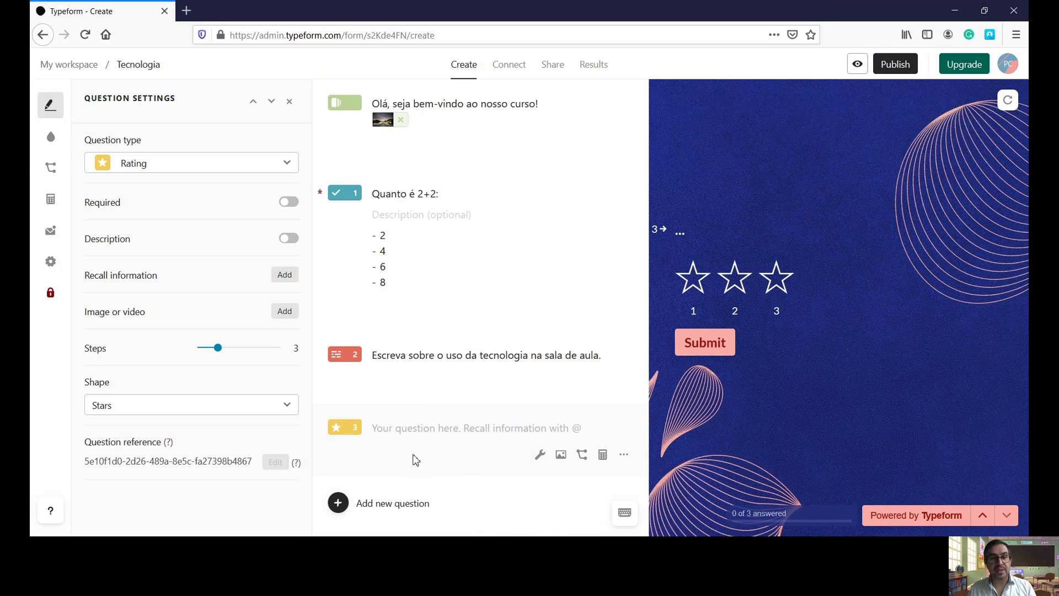
pyautogui.click(289, 203)
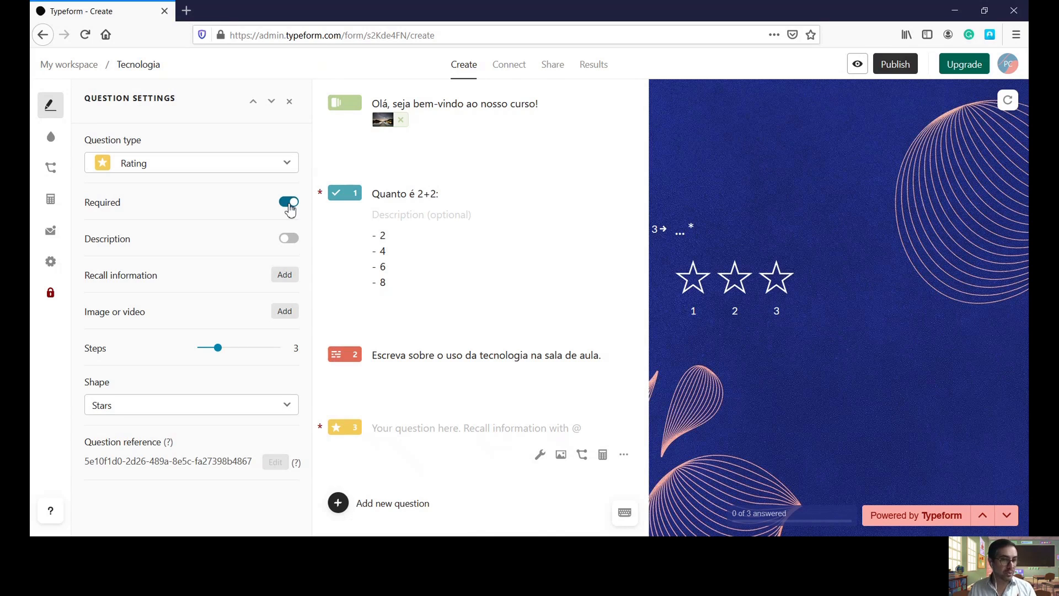
pyautogui.click(289, 203)
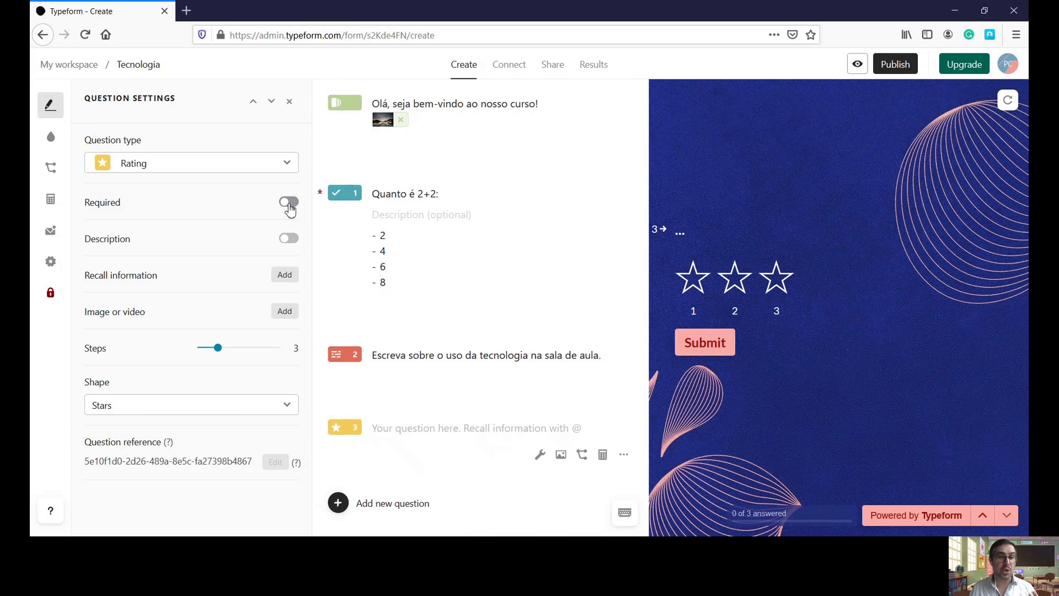
pyautogui.click(289, 203)
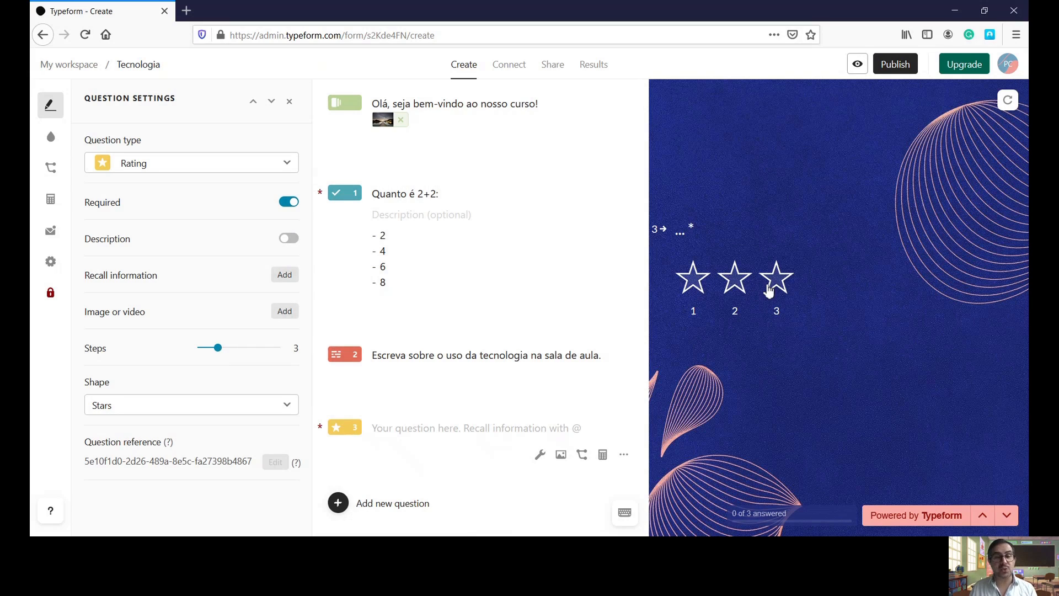
pyautogui.moveTo(219, 354)
pyautogui.mouseDown()
pyautogui.moveTo(277, 358)
pyautogui.moveTo(239, 359)
pyautogui.mouseUp()
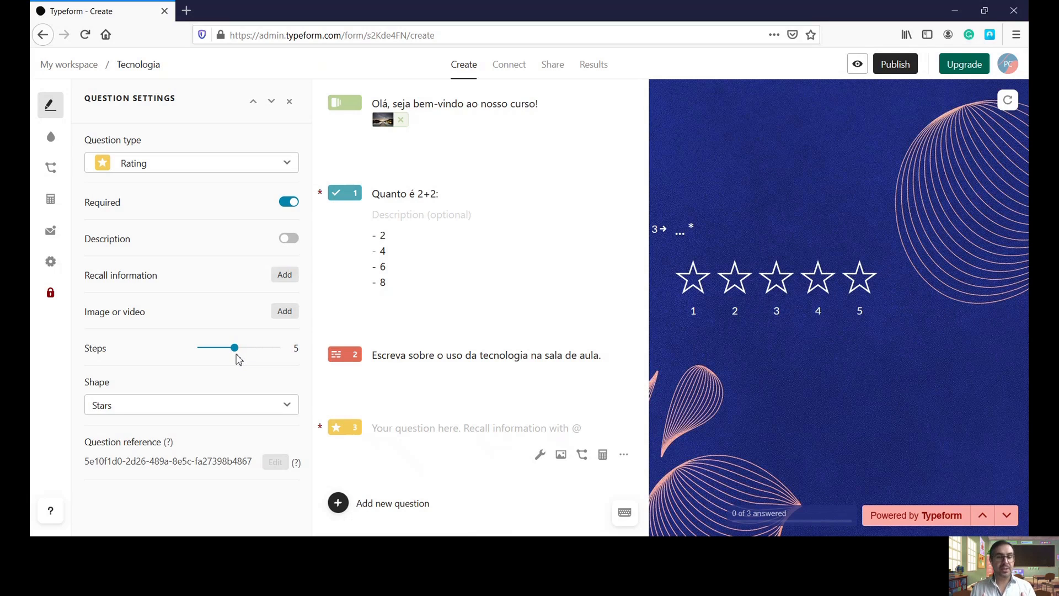
# Try the Stars, Hearts and Users shapes on the Rating question and set the shape to Thumbs Up.
pyautogui.click(288, 408)
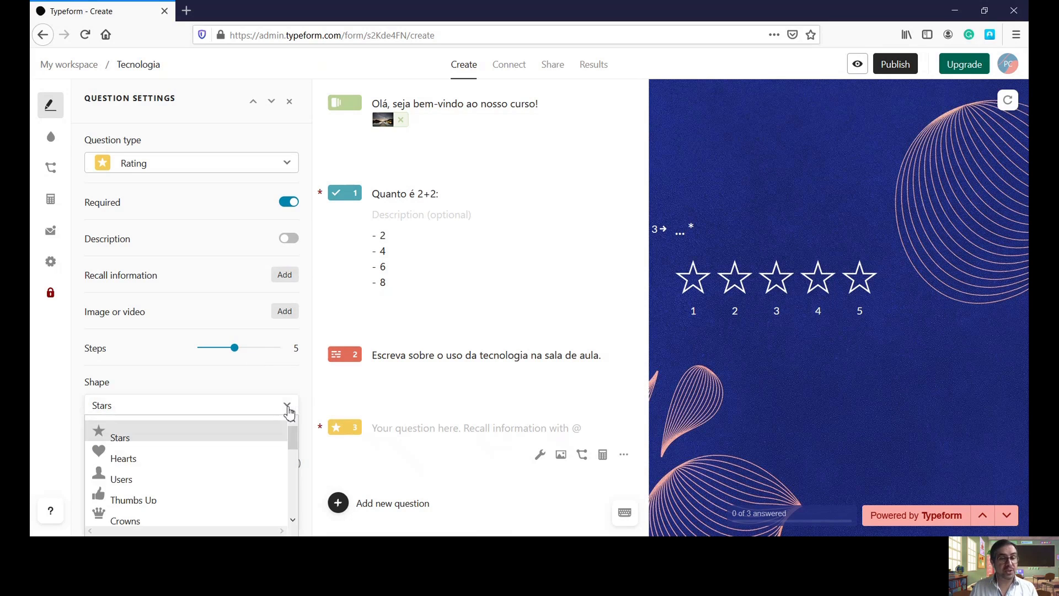
pyautogui.click(136, 436)
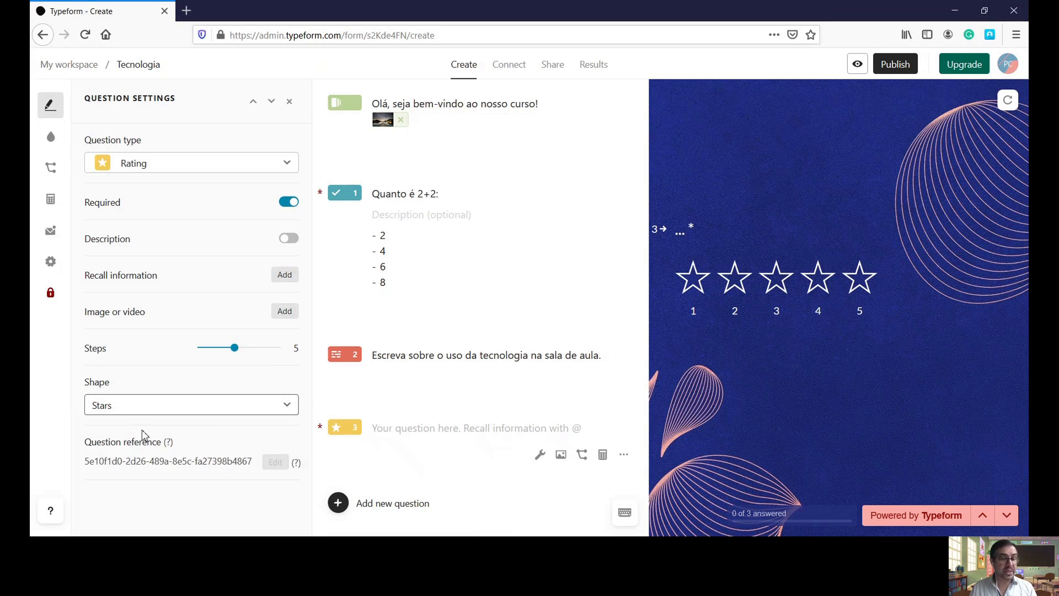
pyautogui.click(278, 408)
pyautogui.click(118, 457)
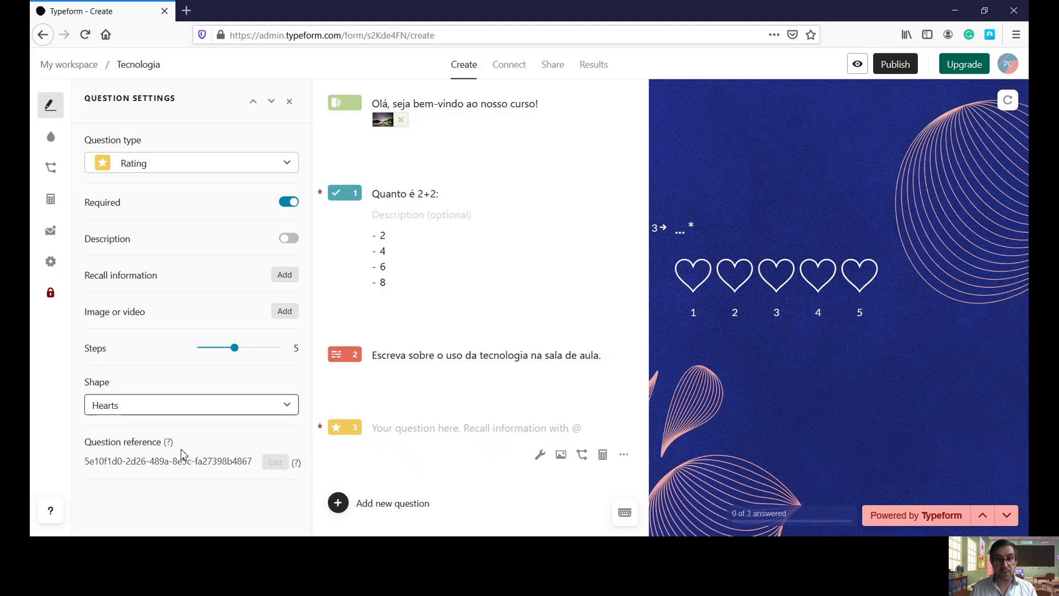
pyautogui.click(289, 411)
pyautogui.click(118, 479)
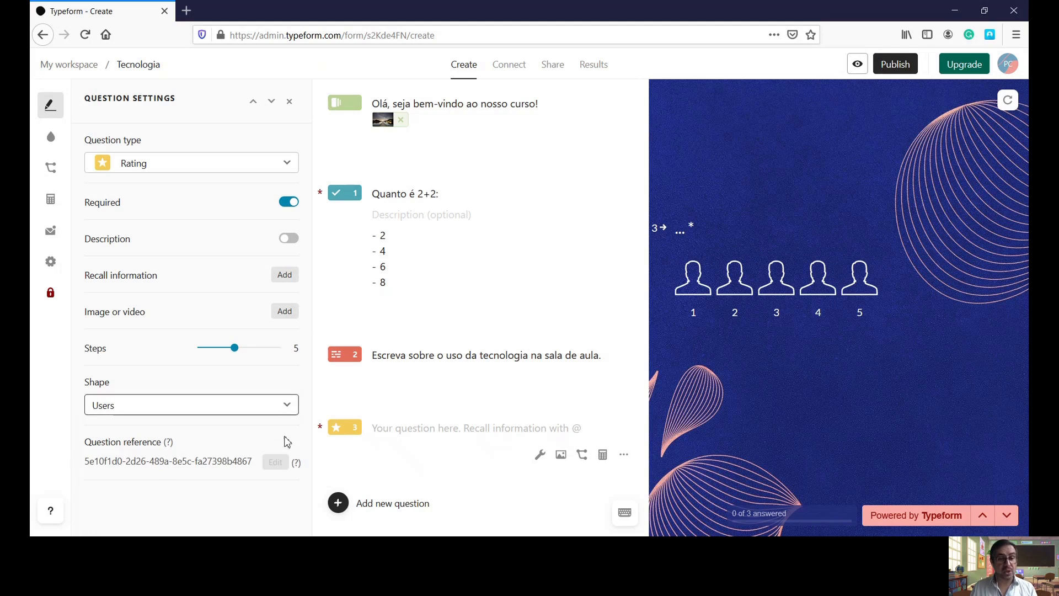
pyautogui.click(289, 408)
pyautogui.click(136, 501)
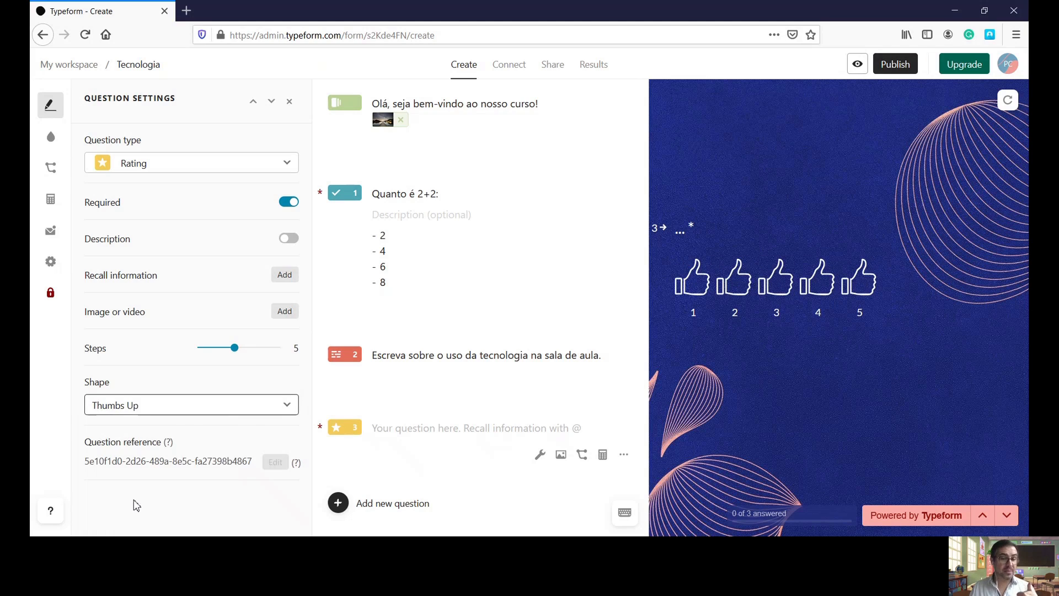
# Try the Crowns shape on the Rating question, look through the other available shapes, and set the shape to Hearts.
pyautogui.click(291, 407)
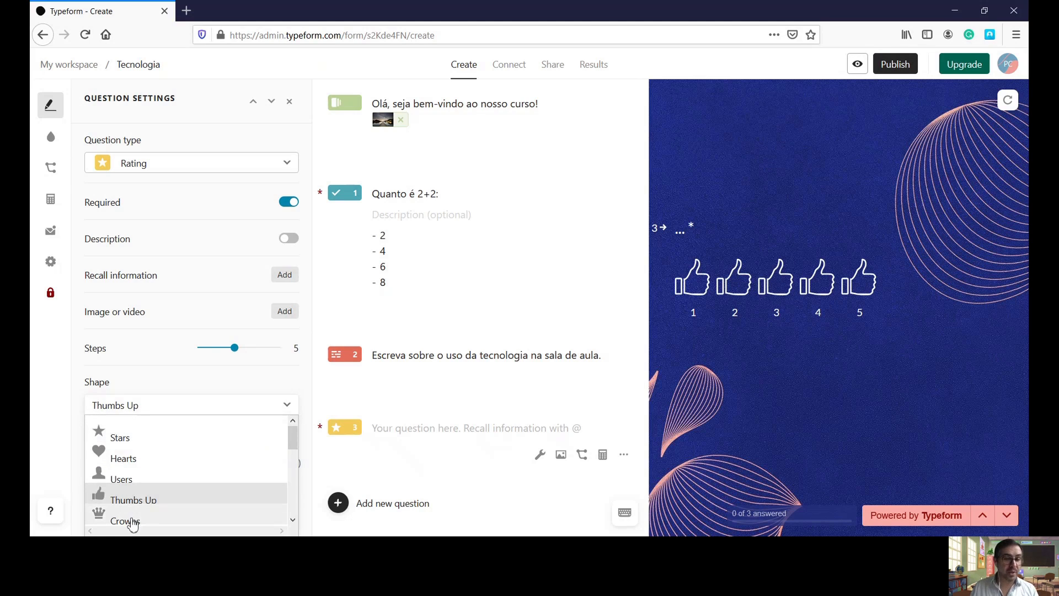
pyautogui.click(132, 521)
pyautogui.click(286, 406)
pyautogui.scroll(-1, 294, 455)
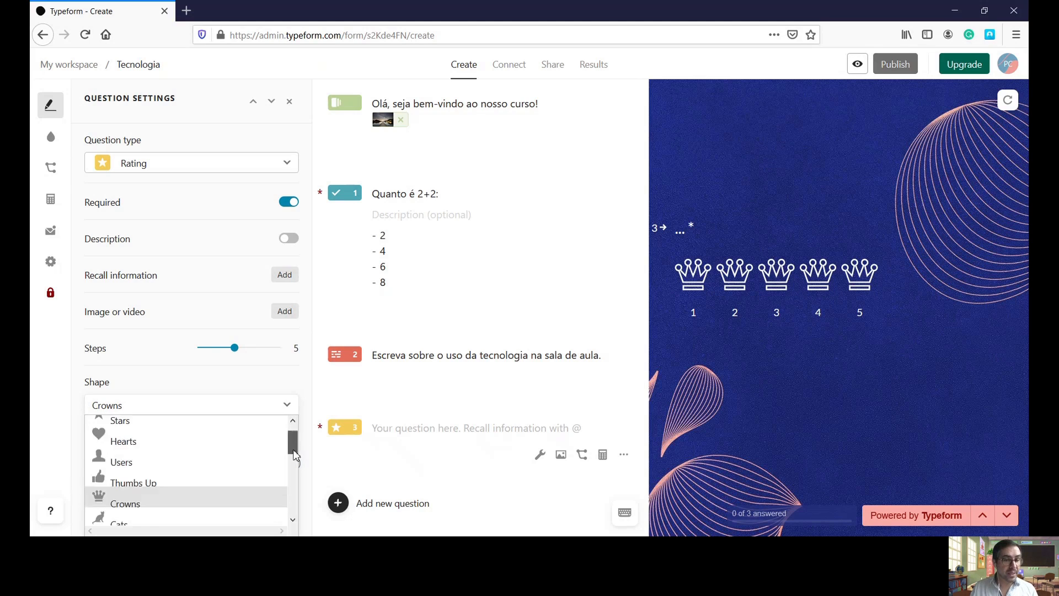
pyautogui.scroll(-3, 294, 461)
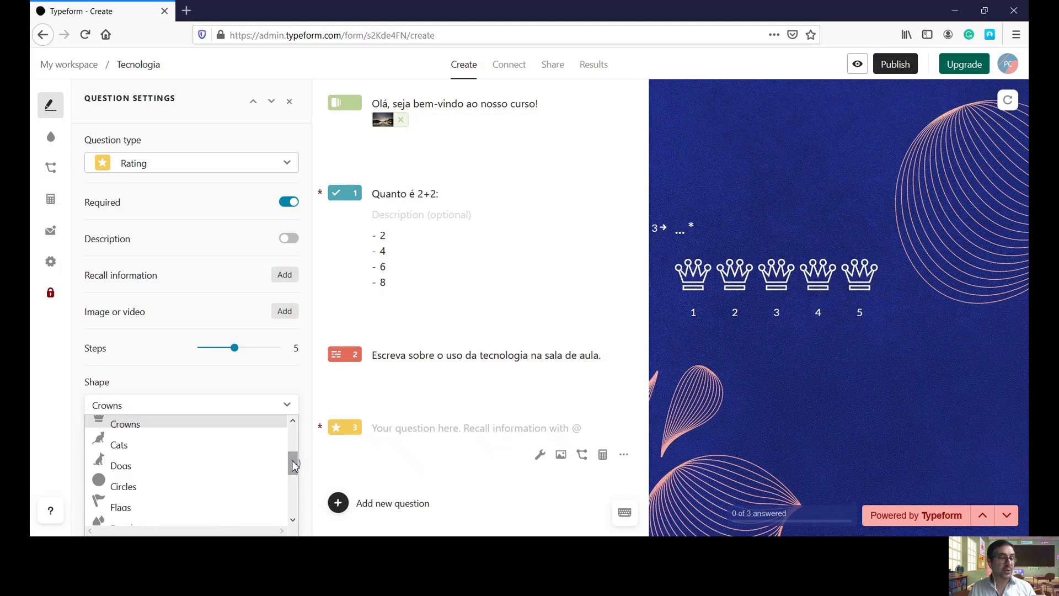
pyautogui.moveTo(292, 460); pyautogui.dragTo(293, 434)
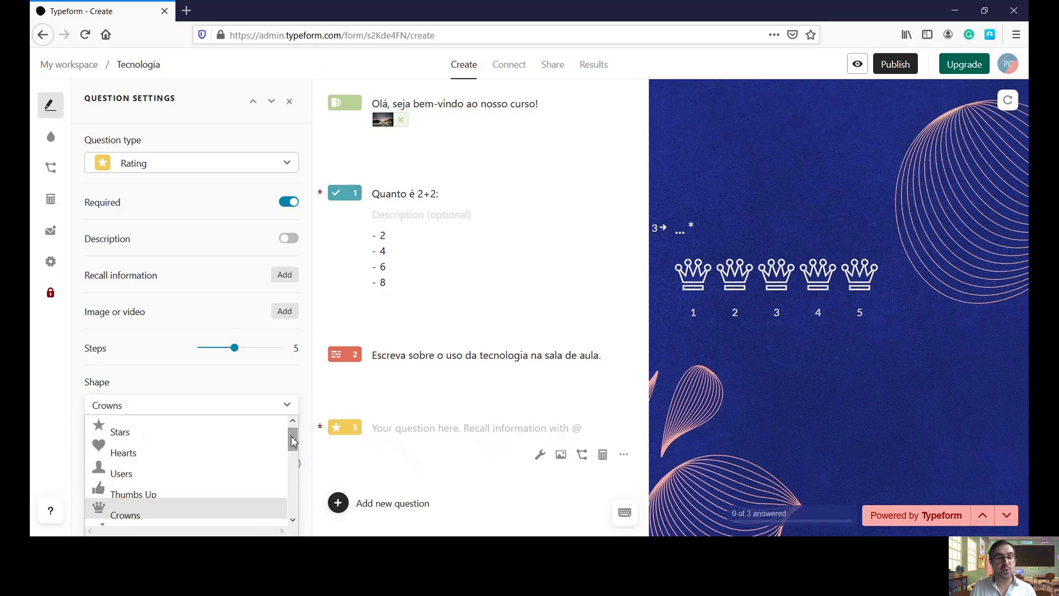
pyautogui.click(142, 457)
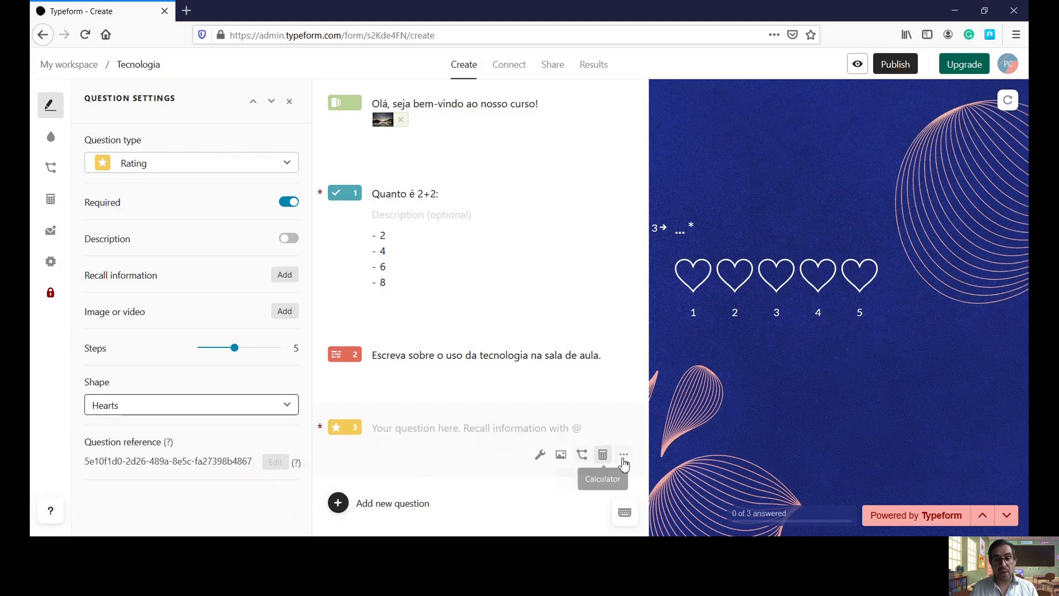
# Add a Thank You Screen after the Rating question with the text "Thank you!".
pyautogui.click(413, 508)
pyautogui.scroll(-1, 436, 386)
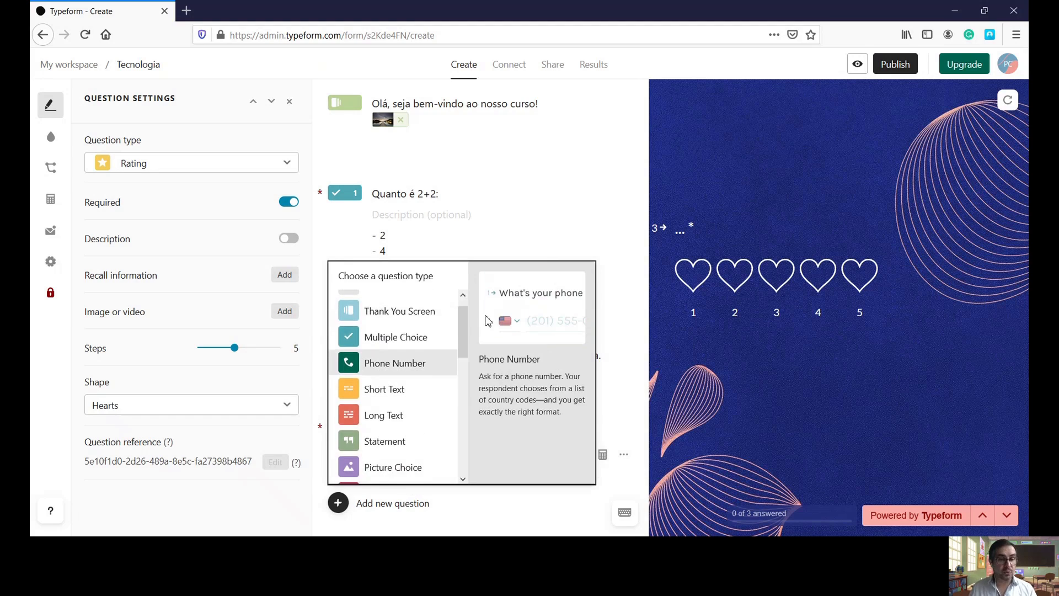
pyautogui.moveTo(465, 323)
pyautogui.mouseDown()
pyautogui.moveTo(465, 431)
pyautogui.moveTo(467, 318)
pyautogui.mouseUp()
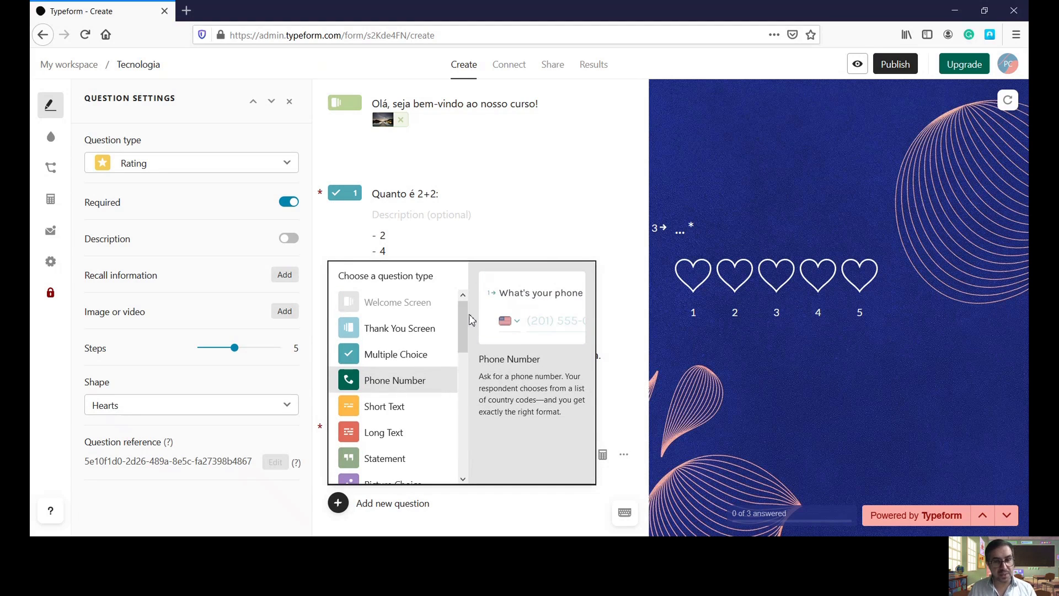
pyautogui.click(421, 329)
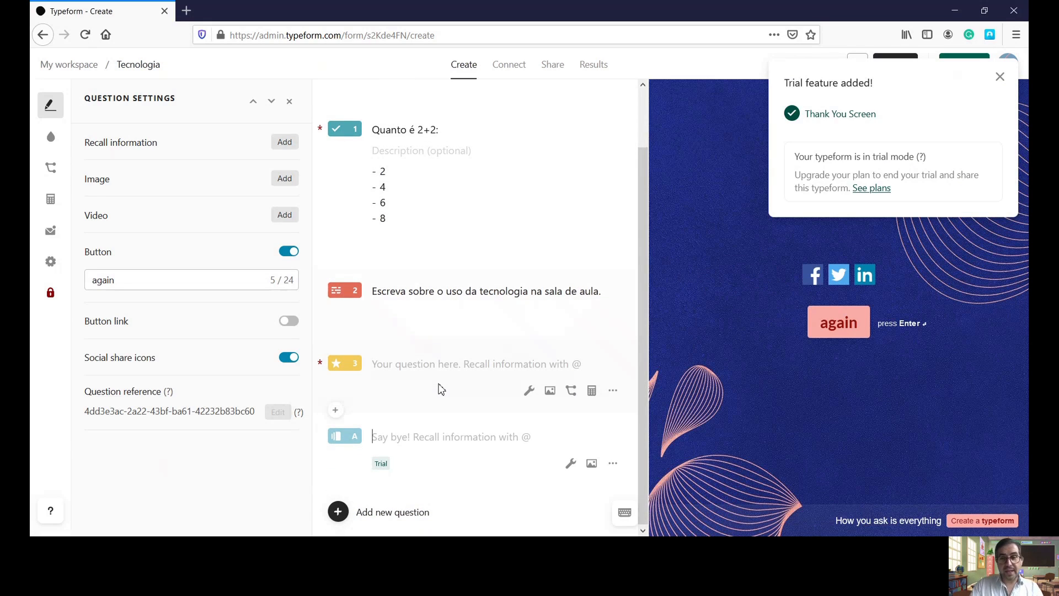
pyautogui.write('Thank')
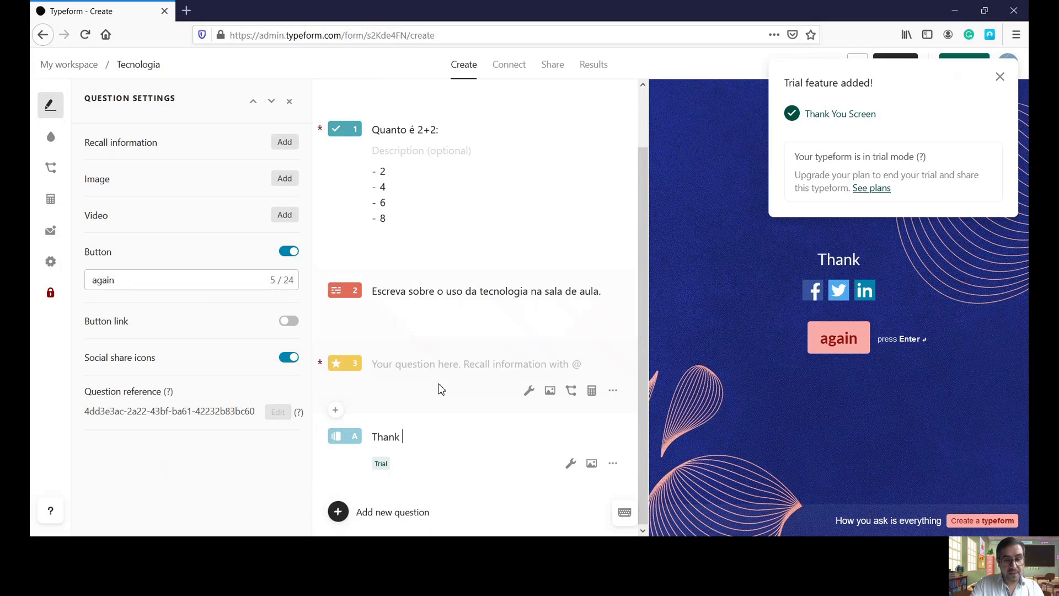
pyautogui.write(' you!')
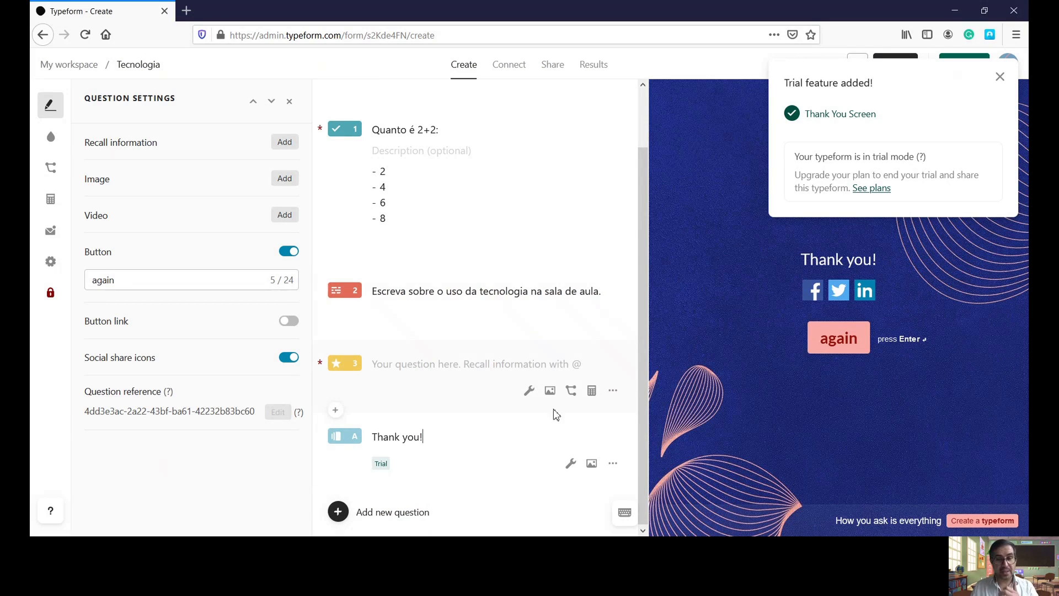
# Add the iridescent swirl photo from the Unsplash gallery to the Thank You Screen.
pyautogui.click(591, 463)
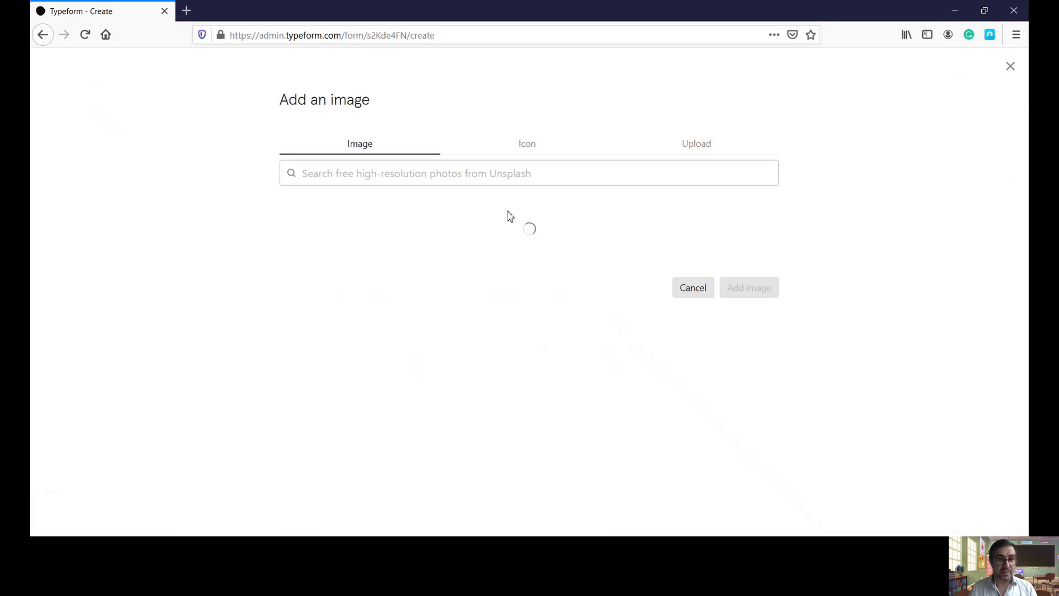
pyautogui.moveTo(779, 243); pyautogui.dragTo(782, 379)
pyautogui.click(536, 371)
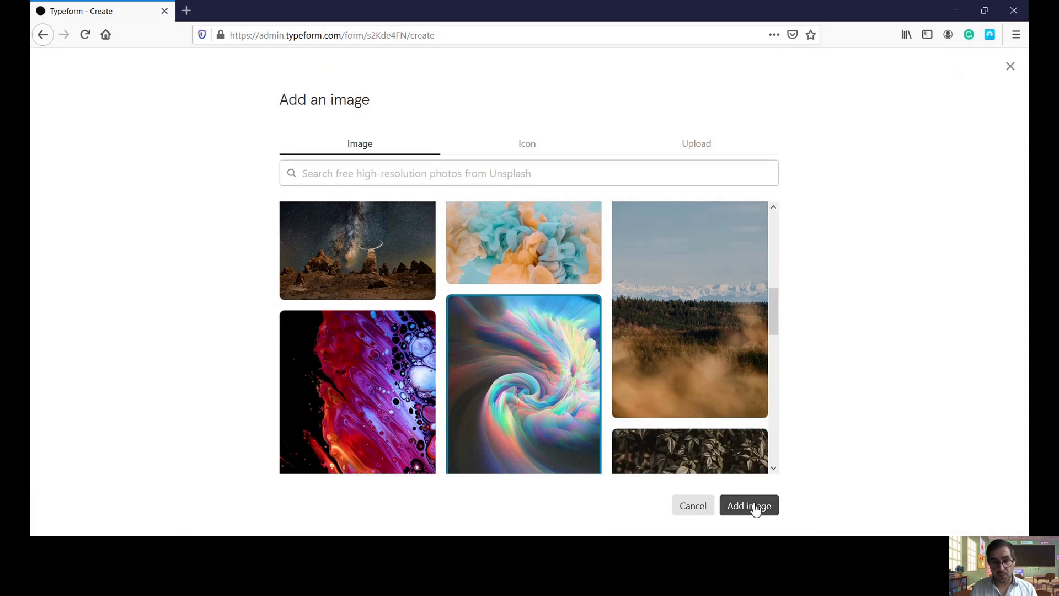
pyautogui.click(751, 503)
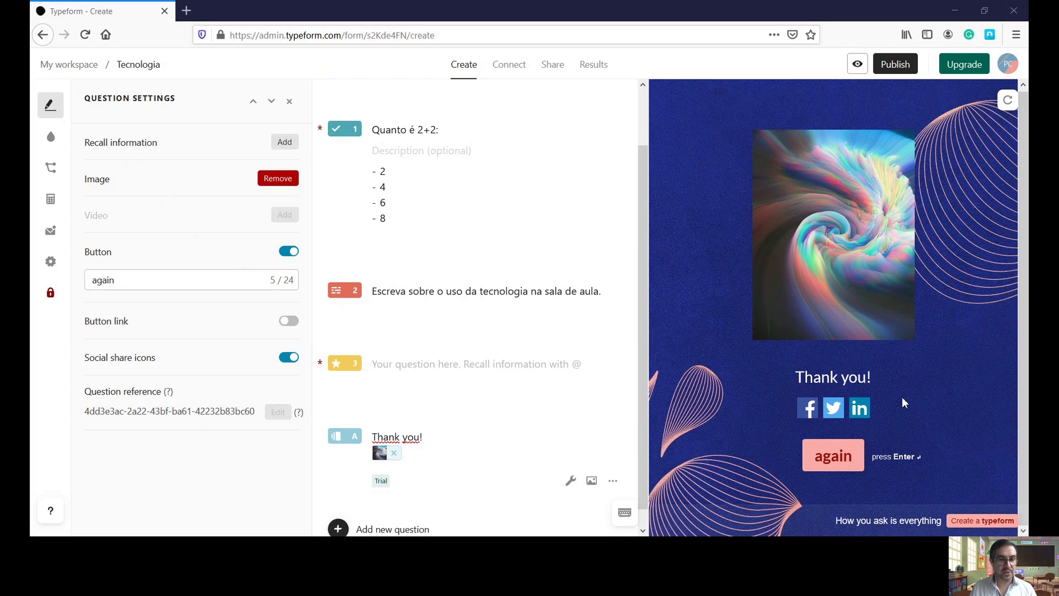
# Review the form's available integrations, sharing options and results insights, and return to the question editor.
pyautogui.scroll(-1, 647, 412)
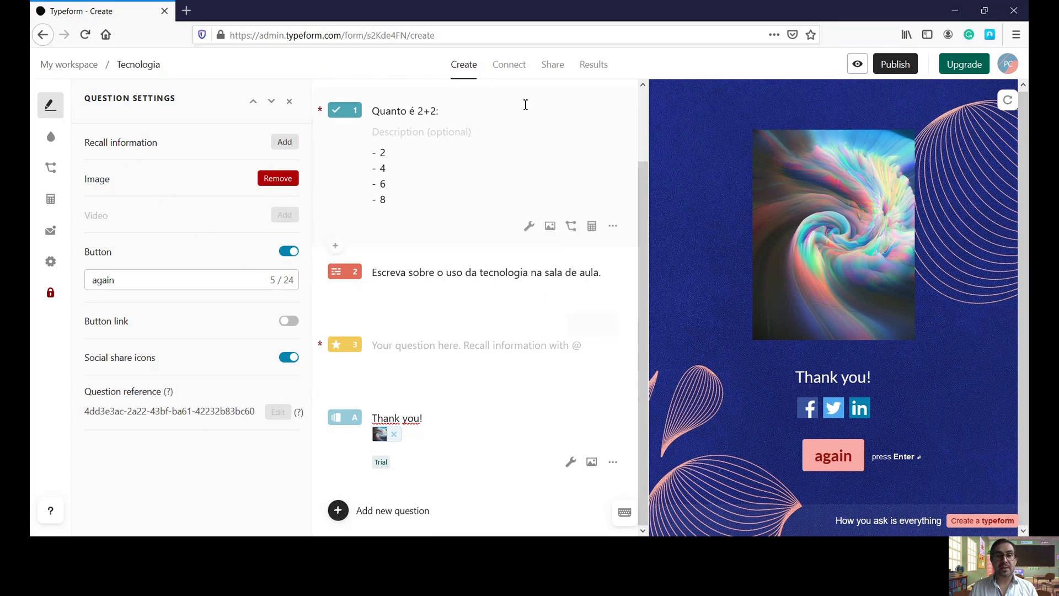
pyautogui.click(508, 70)
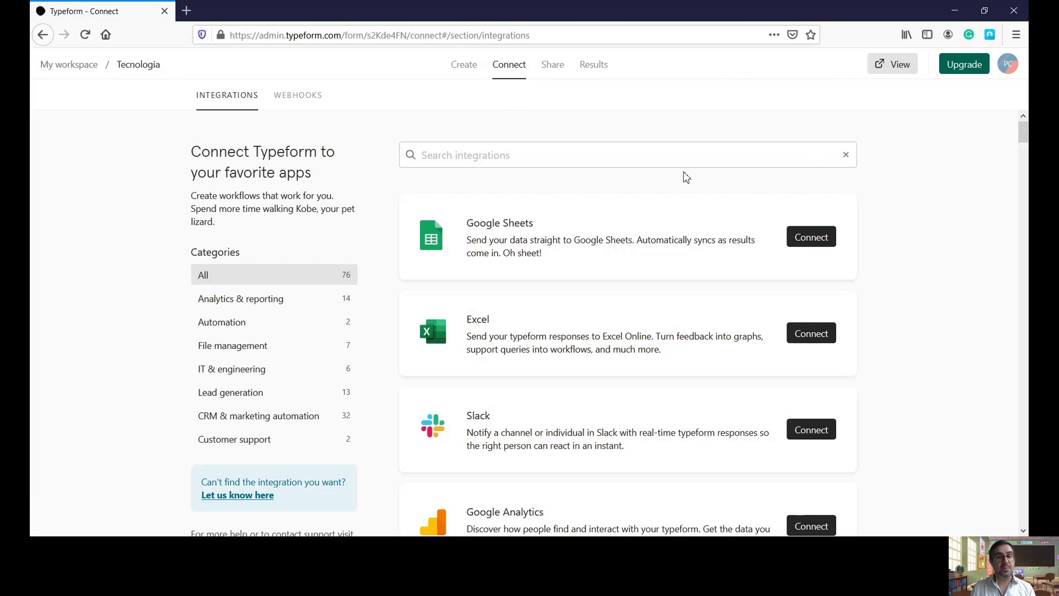
pyautogui.moveTo(1023, 137); pyautogui.dragTo(619, 119)
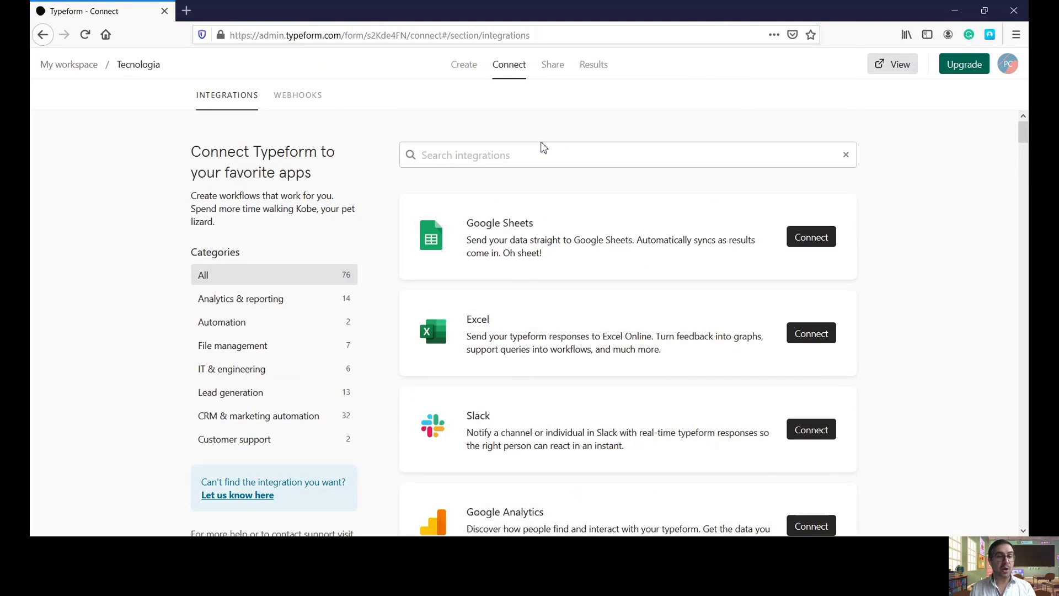
pyautogui.click(558, 74)
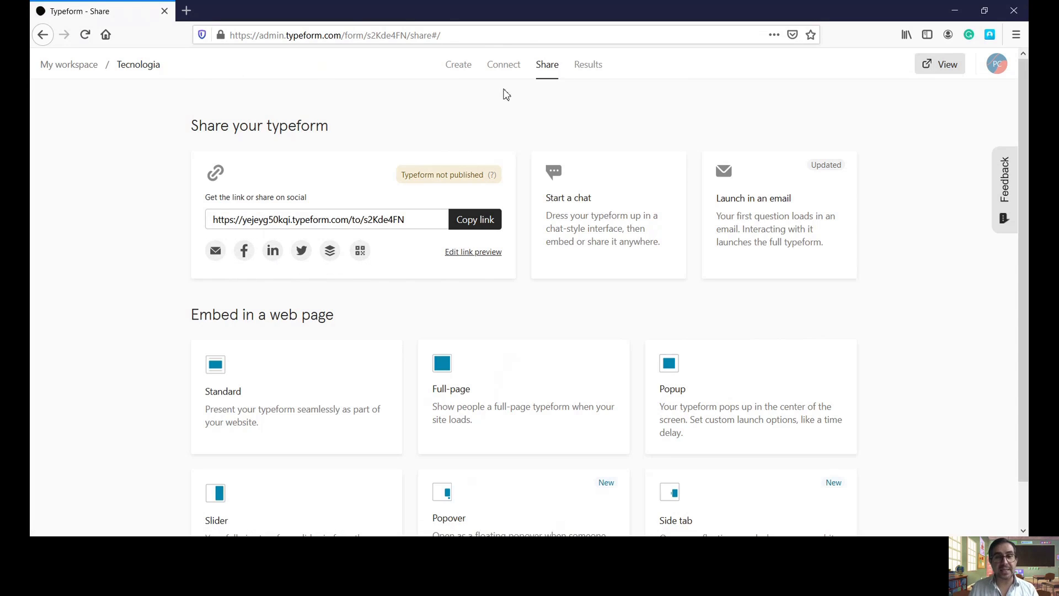
pyautogui.click(588, 74)
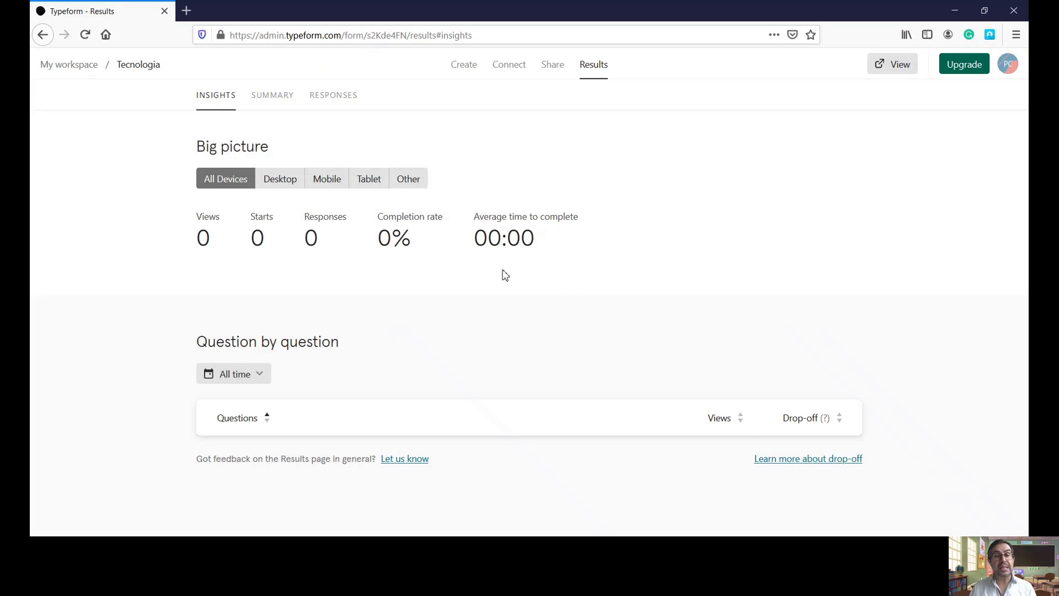
pyautogui.click(456, 64)
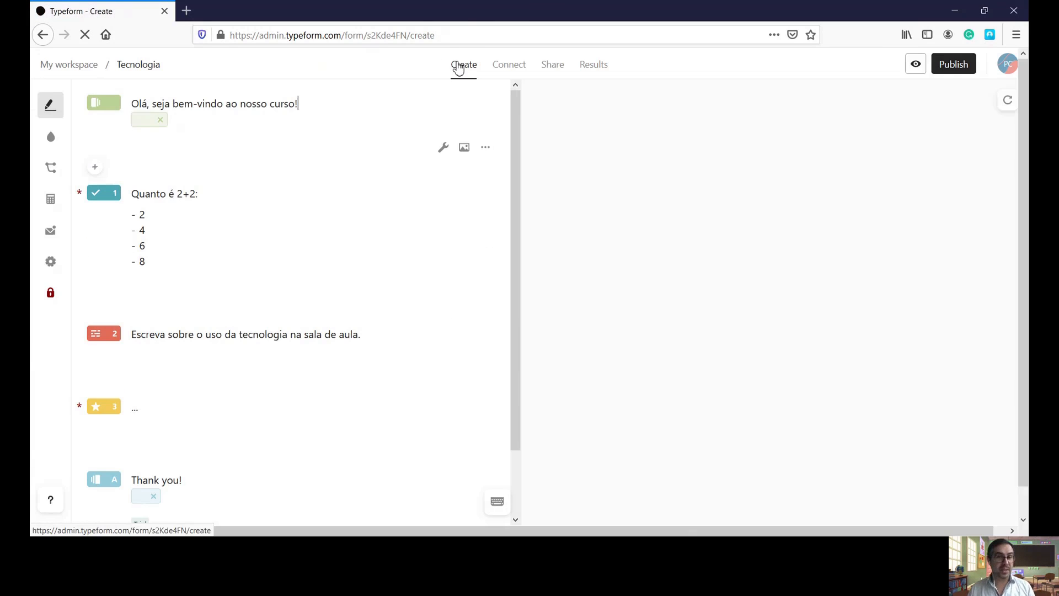